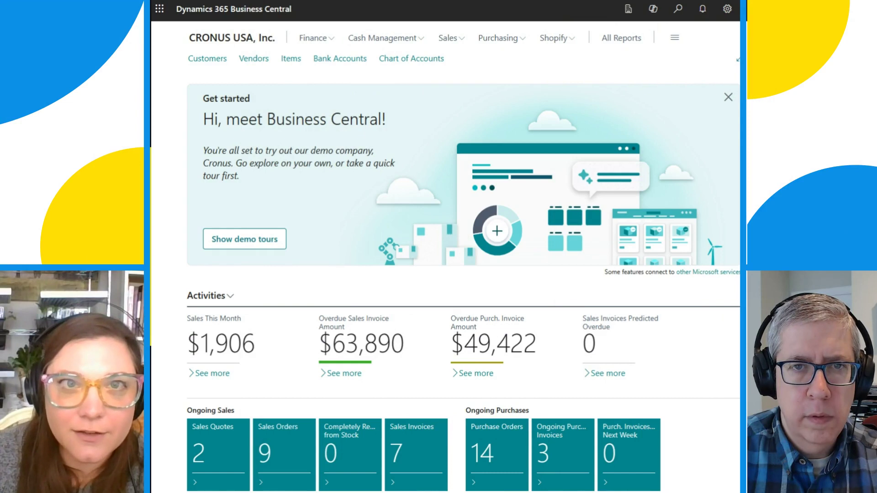
- Switch to the Dynamics 365 Sales app, view the A. Datum Corporation account, and return to Business Central
{"action": "key", "text": "alt+Tab"}
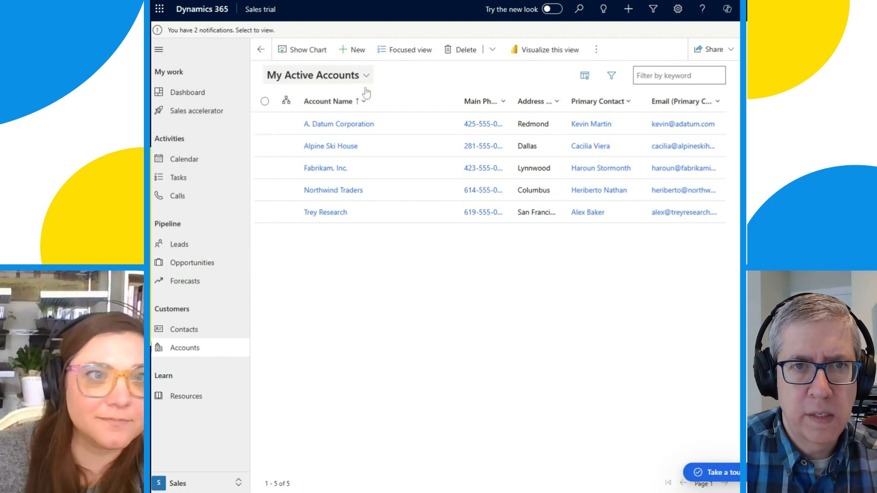
{"action": "key", "text": "ctrl+Tab"}
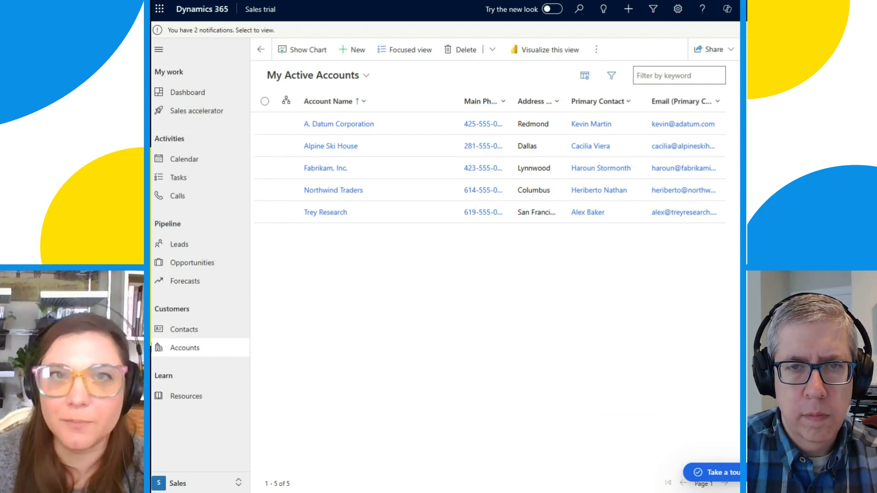
{"action": "key", "text": "alt+Tab"}
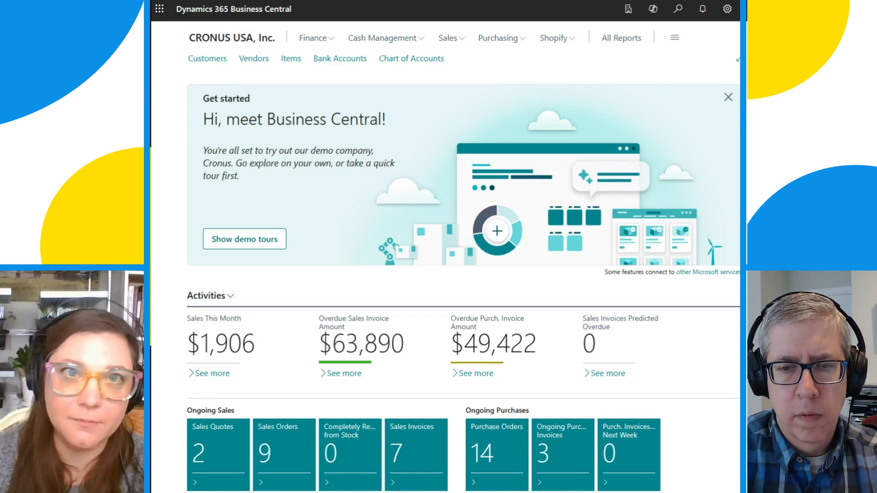
{"action": "key", "text": "alt+Tab"}
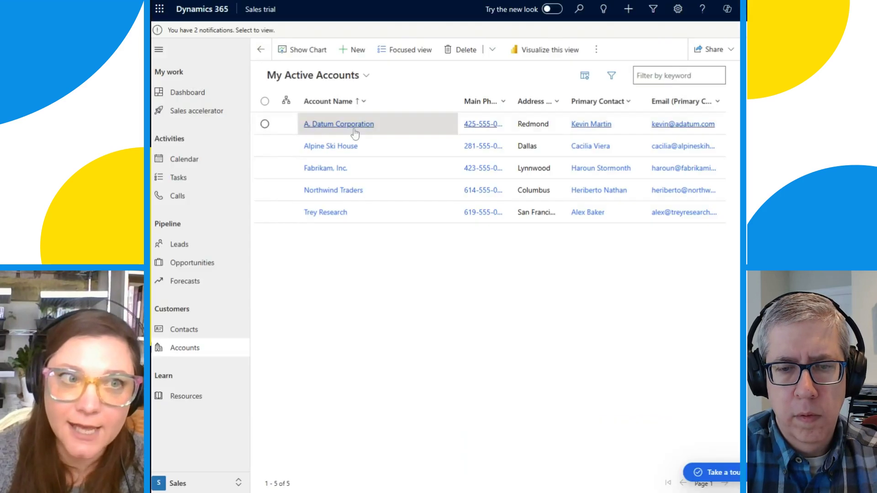
{"action": "left_click", "coordinate": [325, 130]}
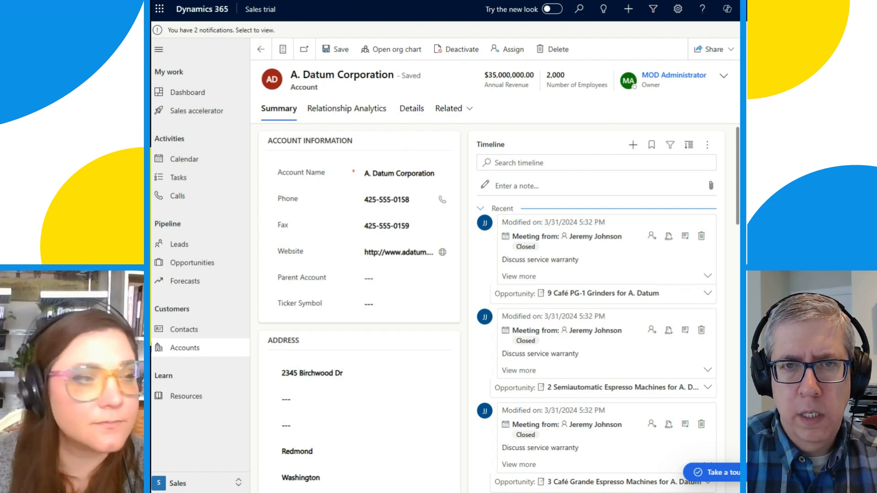
{"action": "key", "text": "ctrl+Tab"}
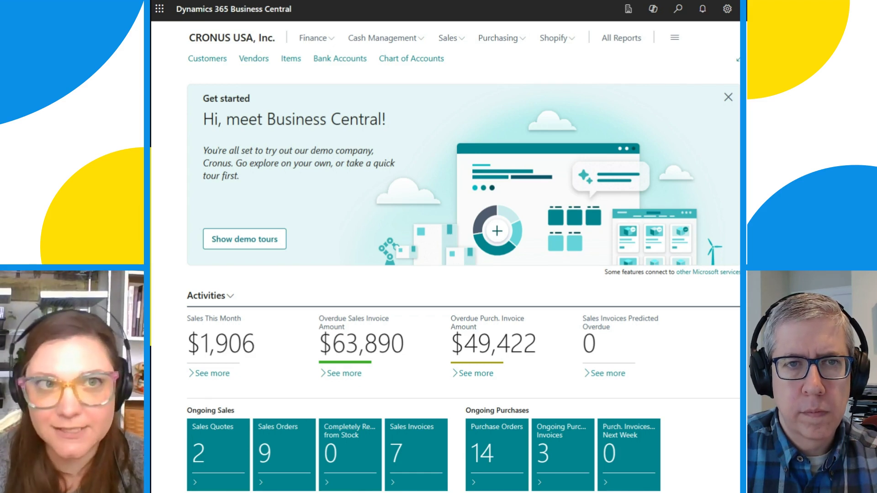
{"action": "left_click", "coordinate": [679, 41]}
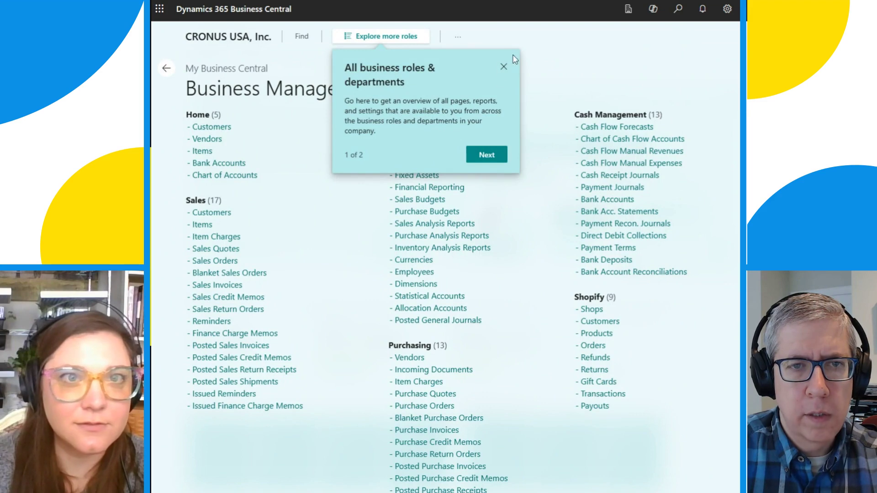
{"action": "left_click", "coordinate": [504, 67]}
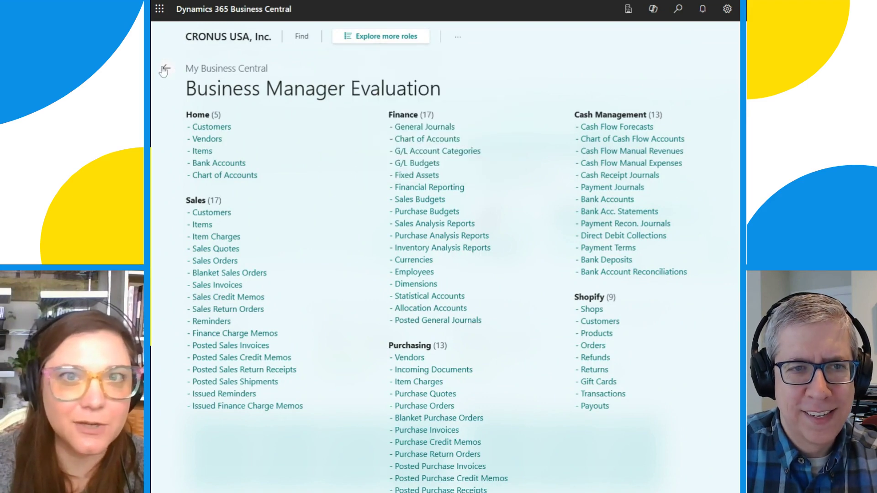
{"action": "left_click", "coordinate": [164, 69]}
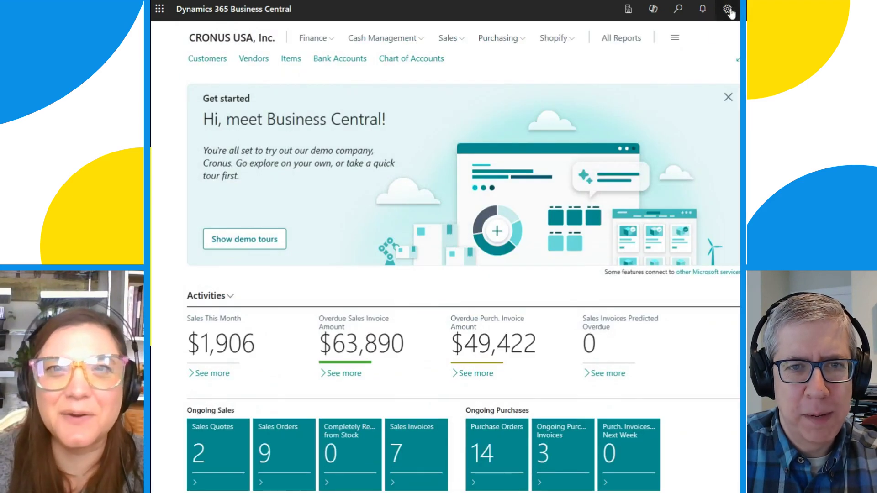
- Open Business Central's Assisted Setup and find the options for connecting with other systems
{"action": "left_click", "coordinate": [728, 10]}
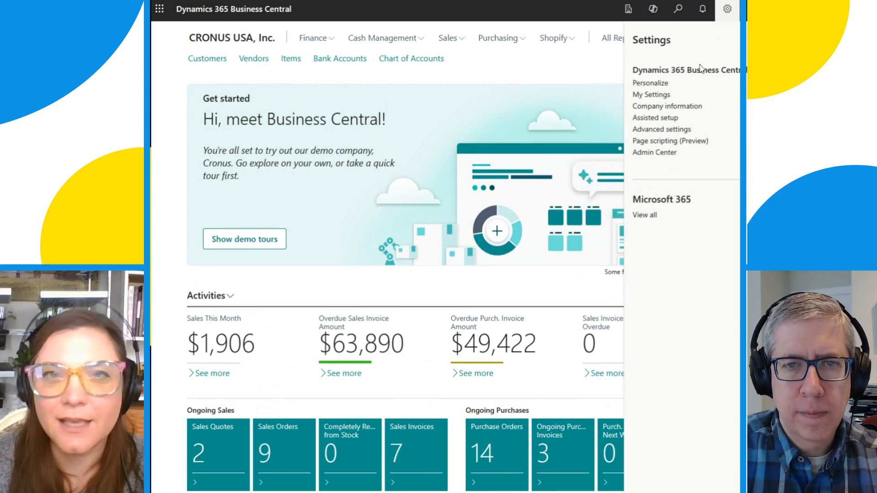
{"action": "left_click", "coordinate": [667, 120]}
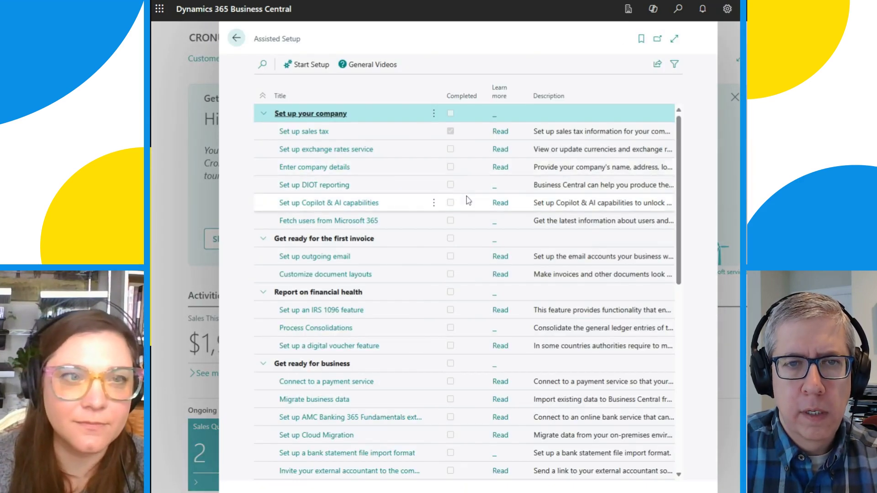
{"action": "scroll", "coordinate": [419, 137], "scroll_direction": "down", "scroll_amount": 4}
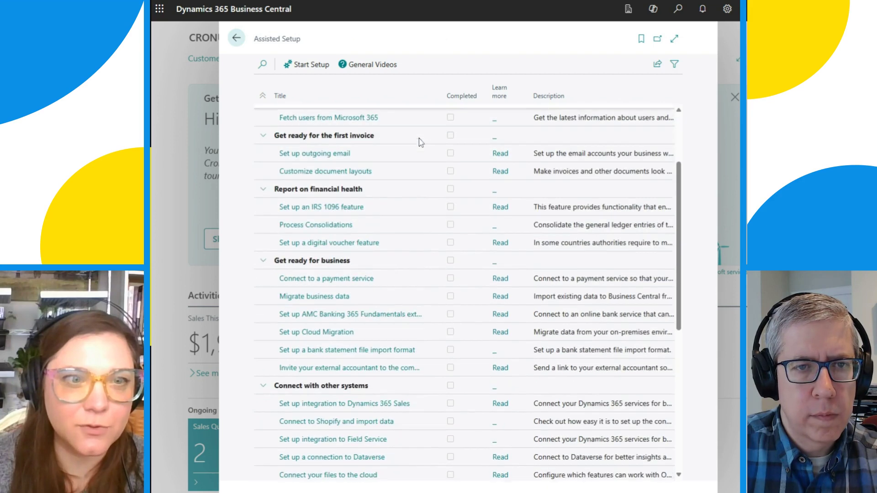
{"action": "scroll", "coordinate": [420, 148], "scroll_direction": "down", "scroll_amount": 3}
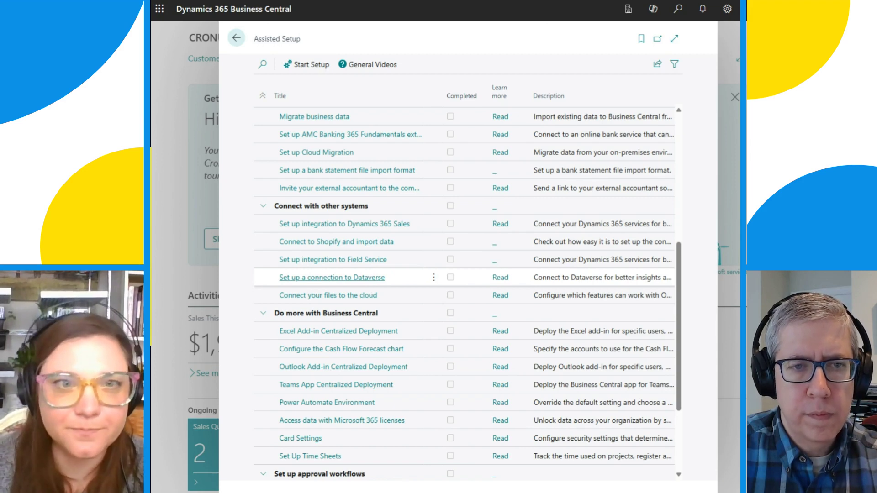
{"action": "left_click", "coordinate": [379, 281]}
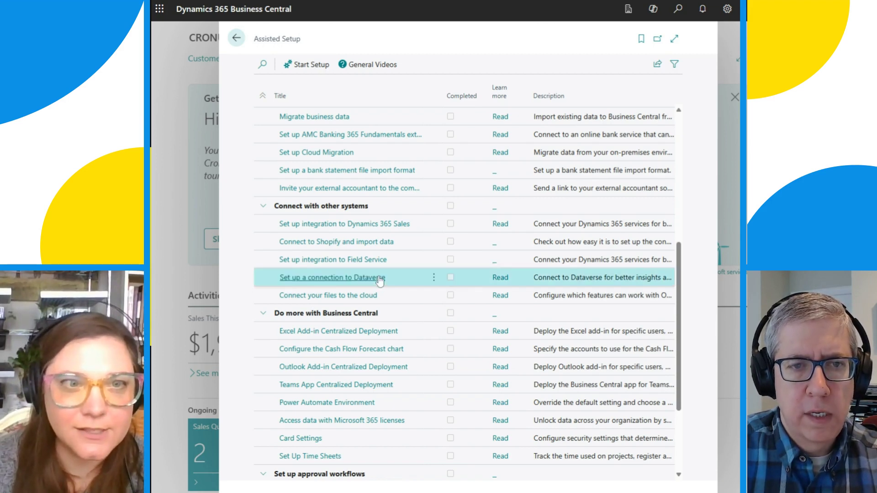
{"action": "left_click", "coordinate": [372, 281]}
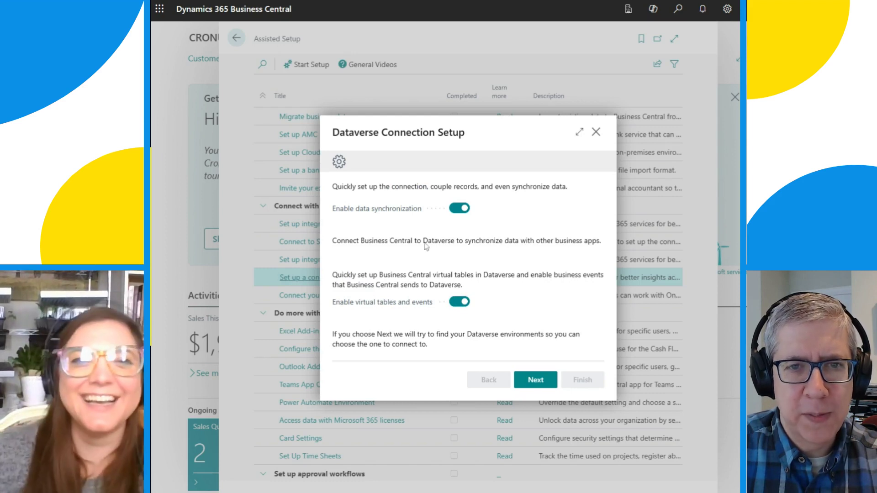
{"action": "left_click", "coordinate": [594, 136]}
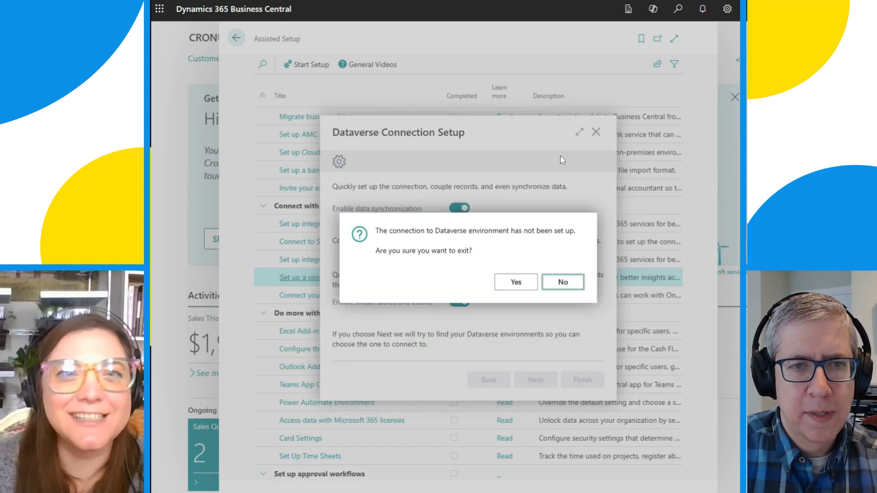
{"action": "left_click", "coordinate": [516, 282]}
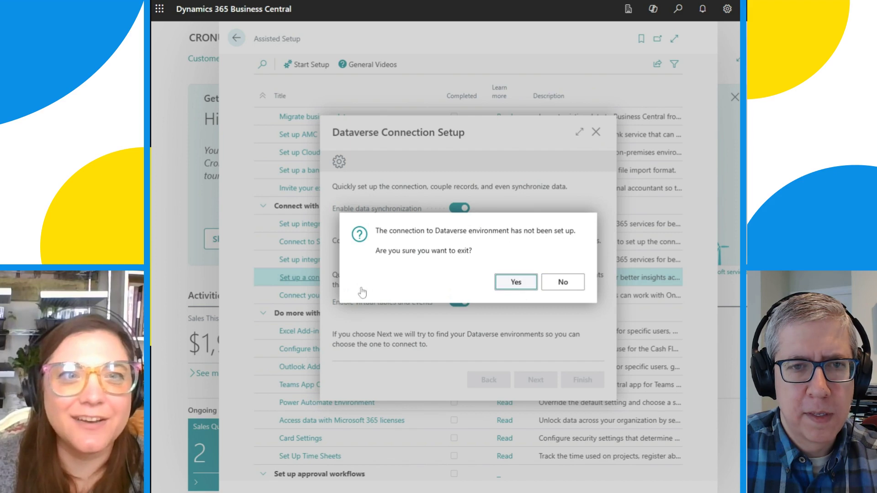
- Try to start the setup of the integration to Dynamics 365 Sales from Assisted Setup
{"action": "left_click", "coordinate": [344, 227]}
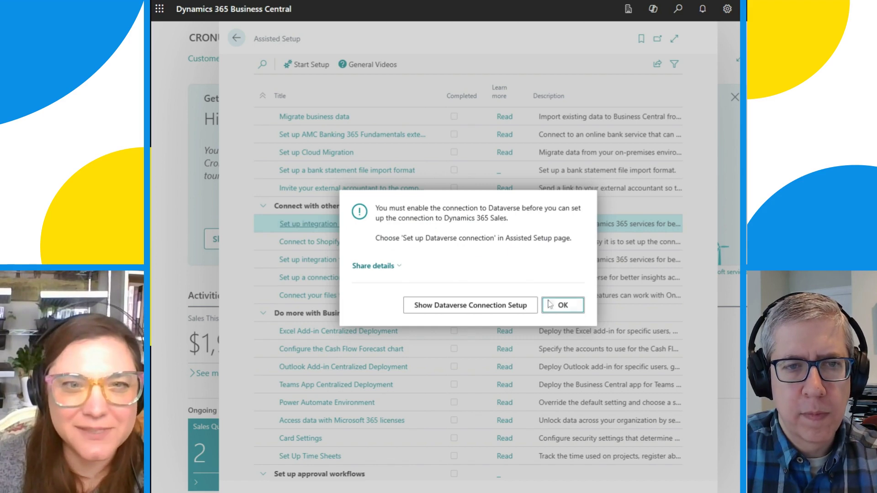
{"action": "left_click", "coordinate": [562, 306]}
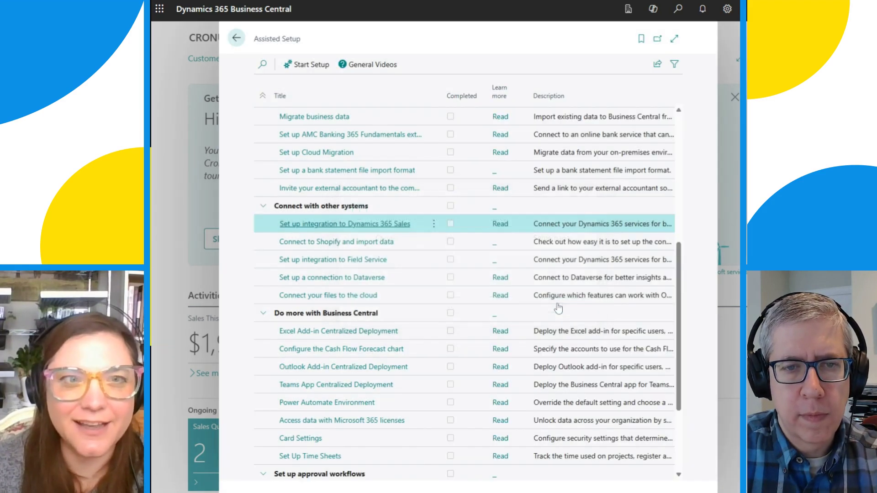
- Start the Dataverse connection setup with virtual tables and events disabled, and accept its terms and conditions
{"action": "left_click", "coordinate": [348, 283]}
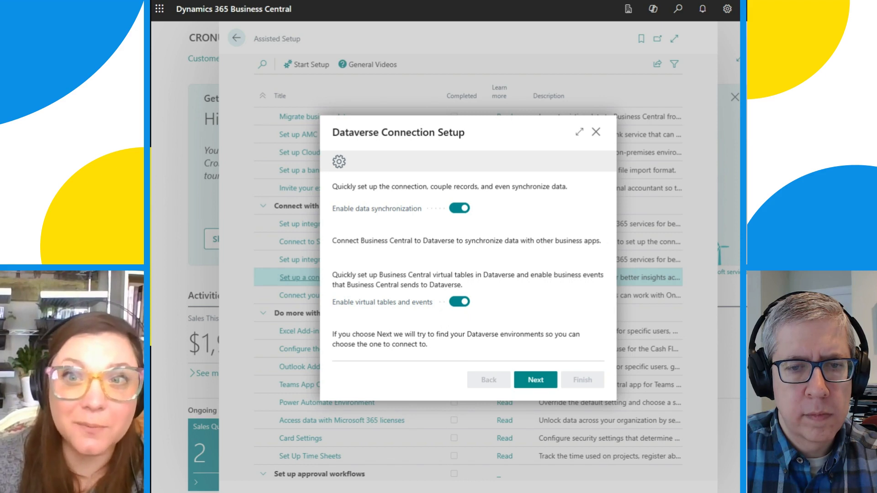
{"action": "left_click", "coordinate": [462, 302]}
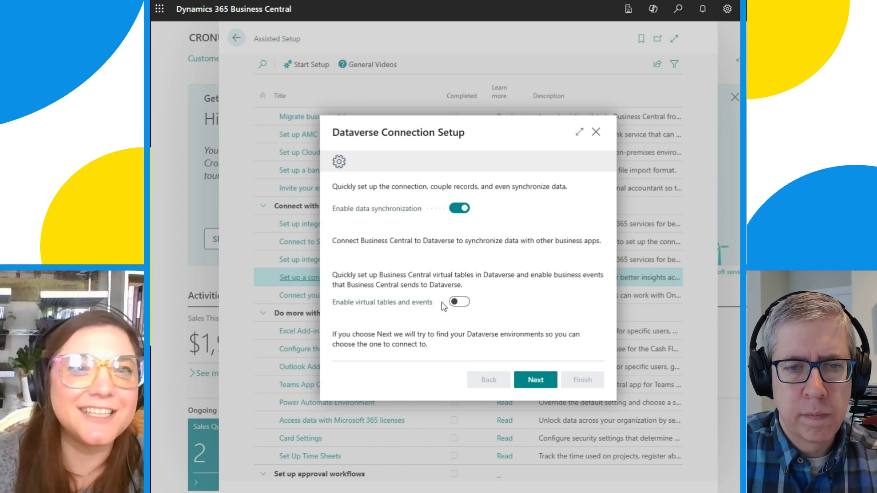
{"action": "mouse_move", "coordinate": [437, 305]}
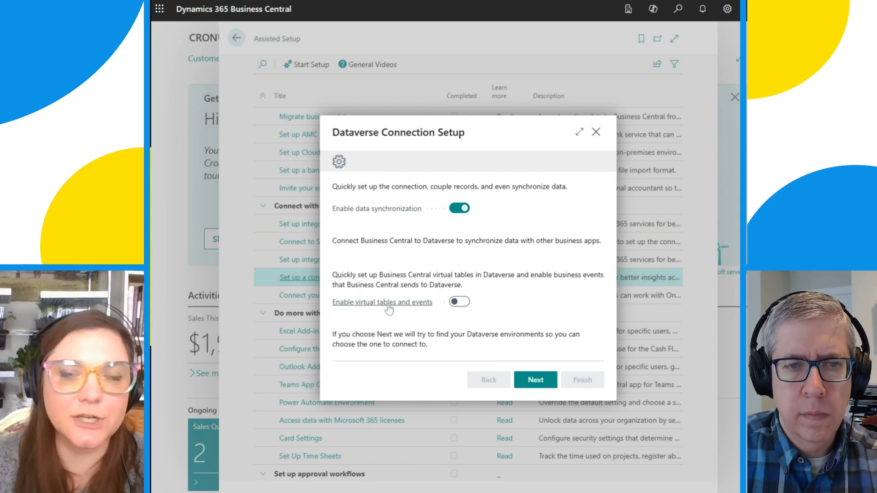
{"action": "mouse_move", "coordinate": [388, 309]}
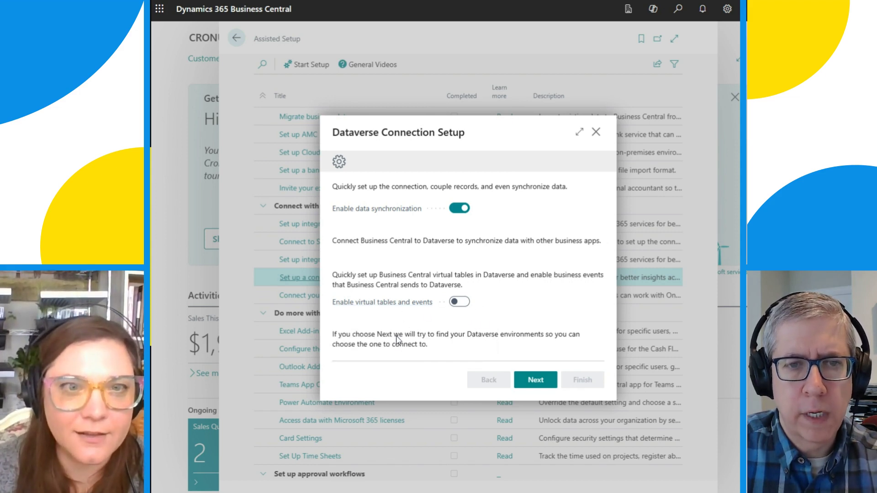
{"action": "left_click", "coordinate": [535, 379]}
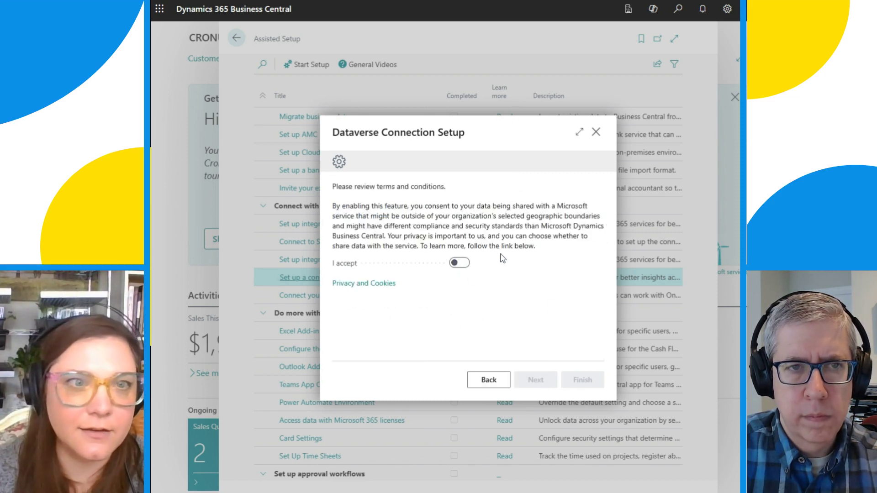
{"action": "left_click", "coordinate": [459, 263]}
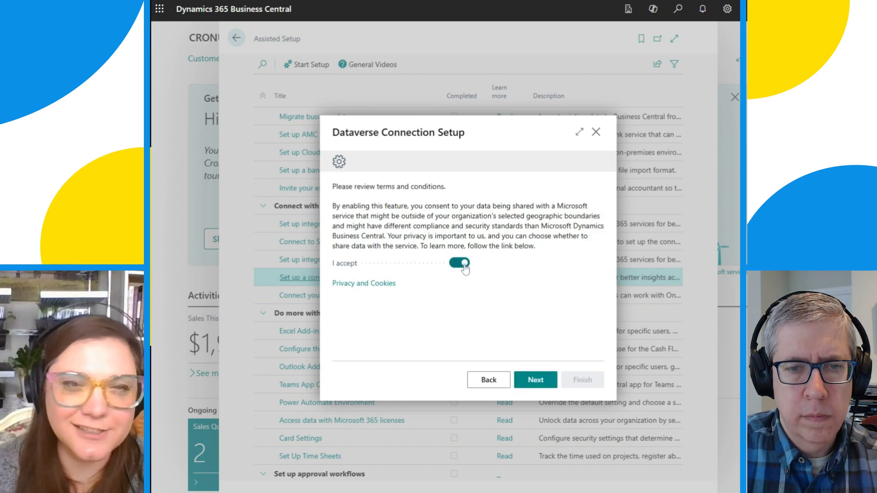
{"action": "left_click", "coordinate": [538, 383]}
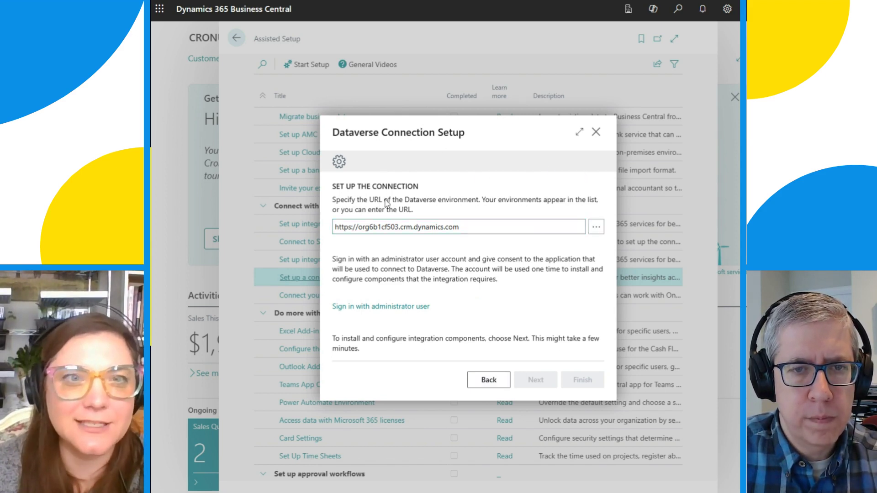
- Keep the suggested Dataverse environment URL and sign in with the administrator user to install the integration components
{"action": "left_click", "coordinate": [594, 231]}
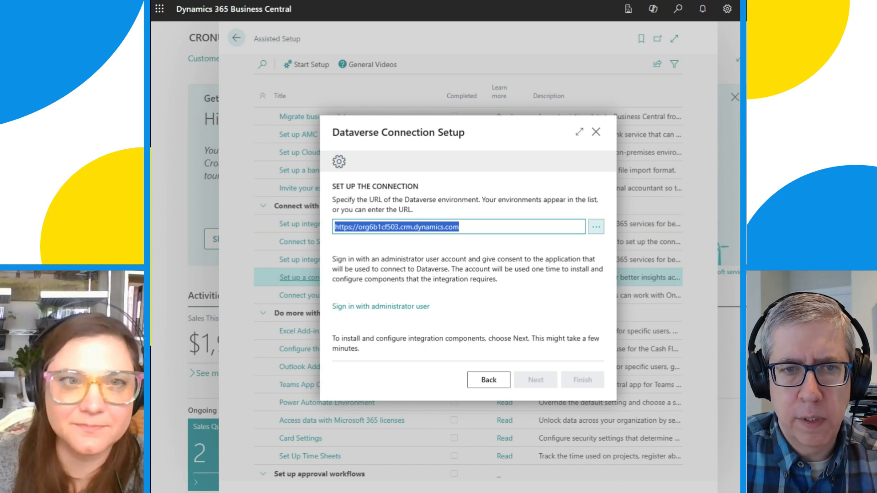
{"action": "left_click", "coordinate": [362, 227]}
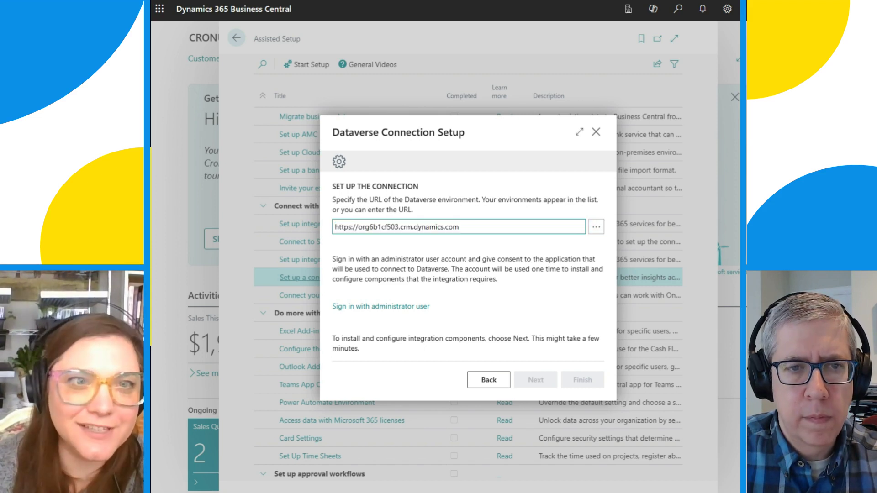
{"action": "left_click_drag", "start_coordinate": [362, 227], "coordinate": [400, 226]}
{"action": "left_click", "coordinate": [406, 227]}
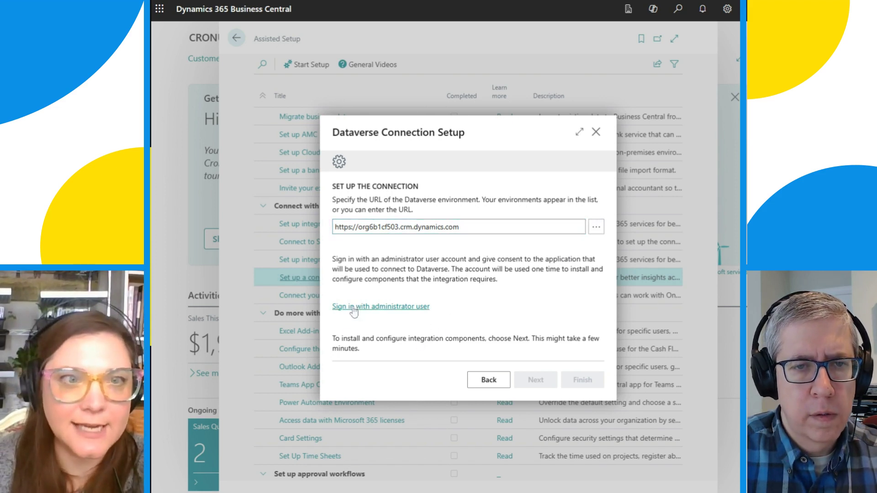
{"action": "left_click", "coordinate": [406, 308]}
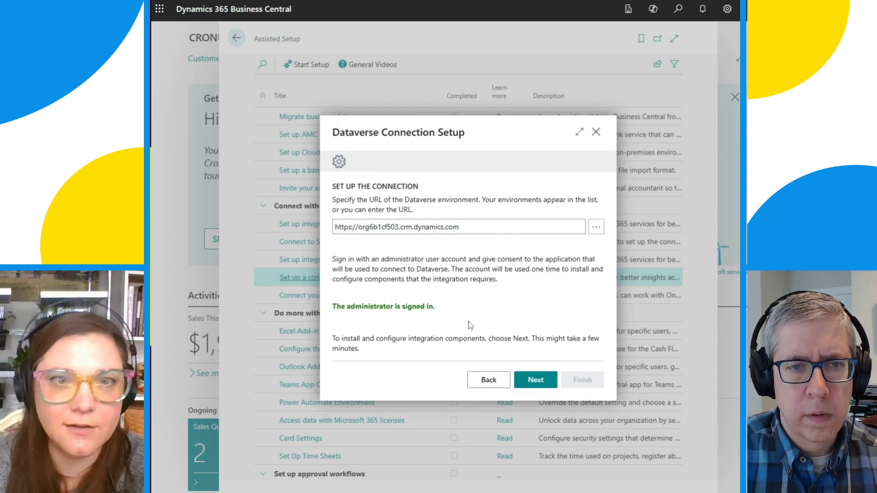
{"action": "left_click", "coordinate": [546, 388]}
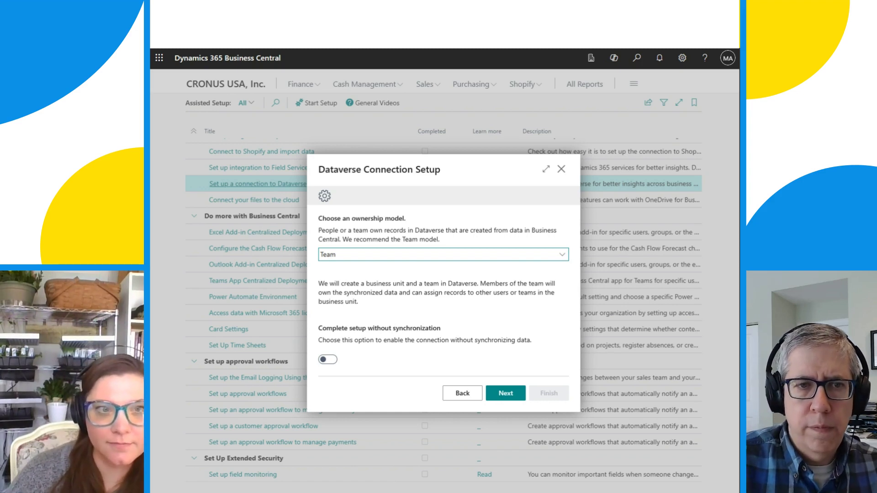
- Choose the Team ownership model with synchronization included and continue to the first-time synchronization page
{"action": "key", "text": "Down"}
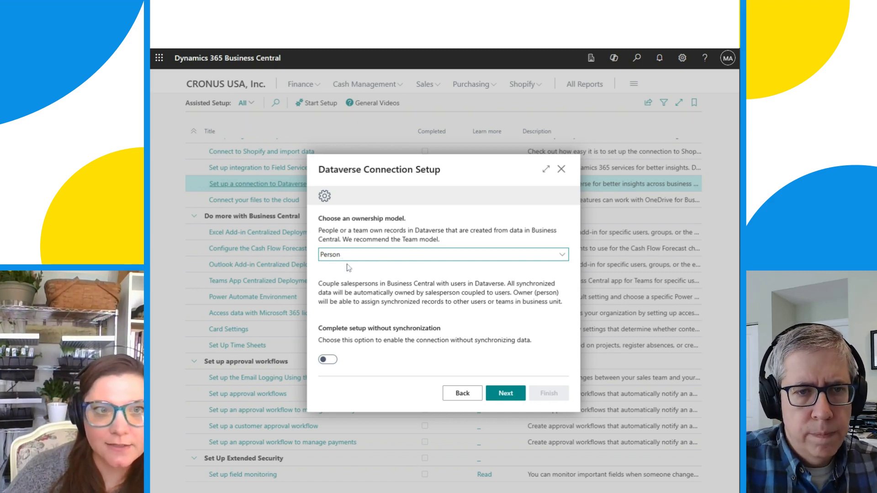
{"action": "key", "text": "Up"}
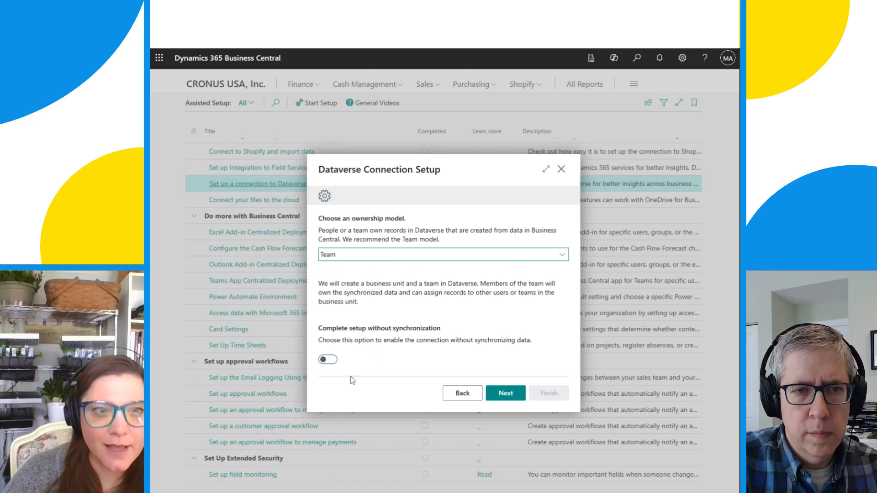
{"action": "left_click", "coordinate": [507, 394]}
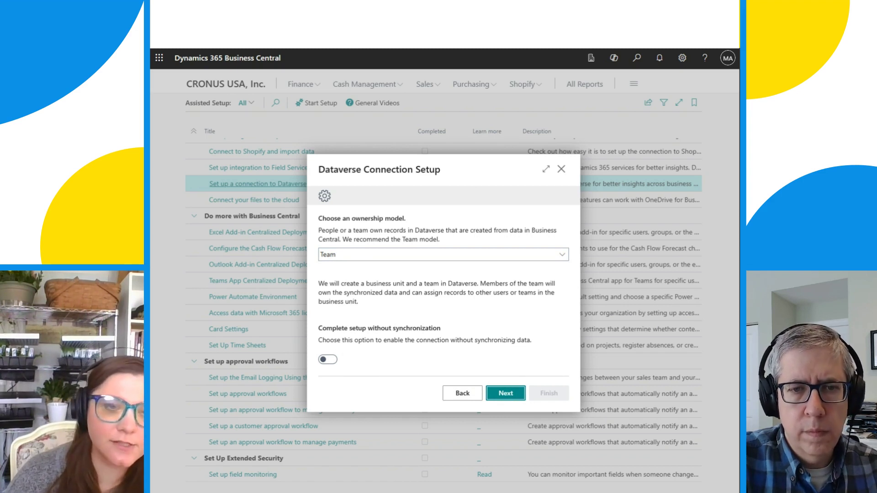
{"action": "left_click", "coordinate": [513, 396]}
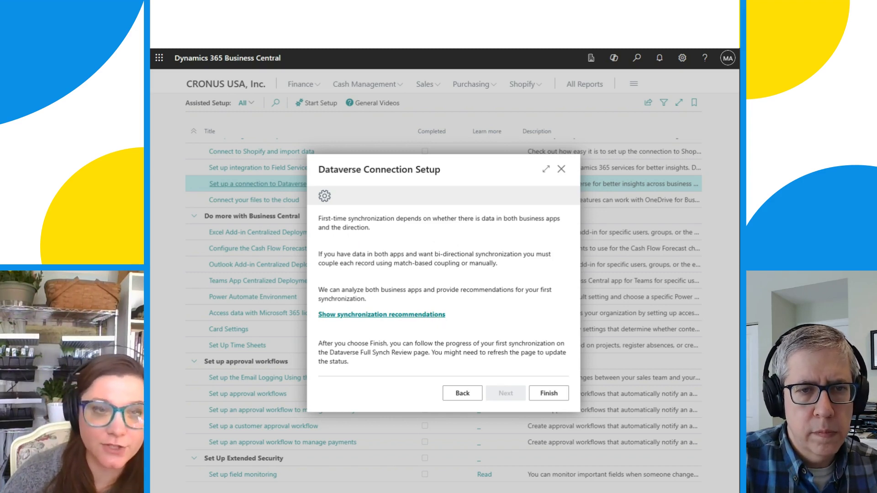
- Check the synchronization recommendations, then finish the Dataverse connection setup and return to the Assisted Setup list
{"action": "left_click", "coordinate": [381, 314]}
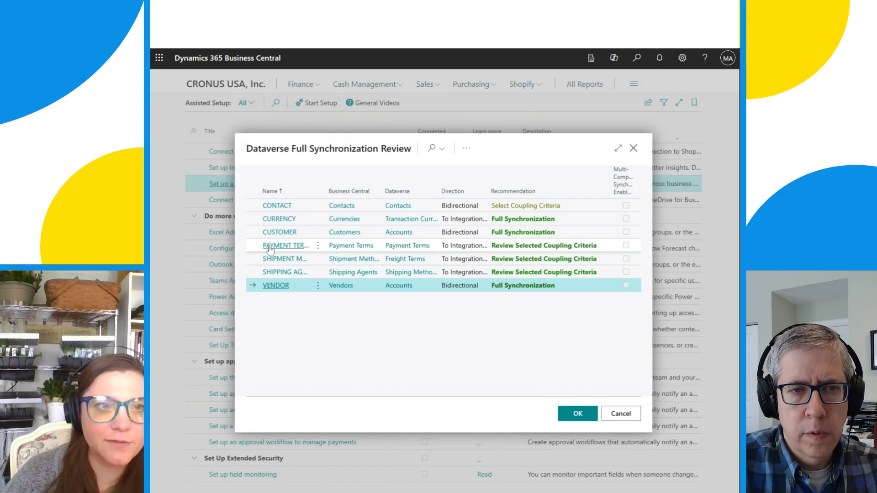
{"action": "left_click", "coordinate": [567, 417]}
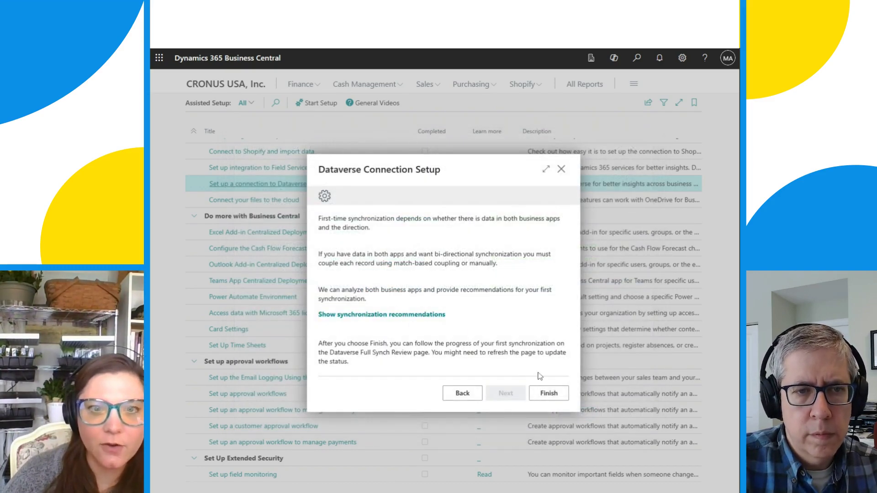
{"action": "left_click", "coordinate": [551, 400]}
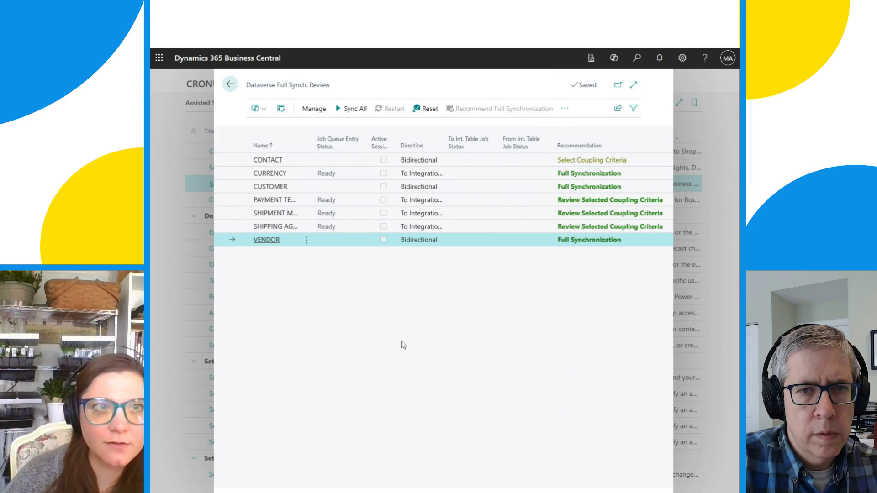
{"action": "left_click", "coordinate": [230, 84]}
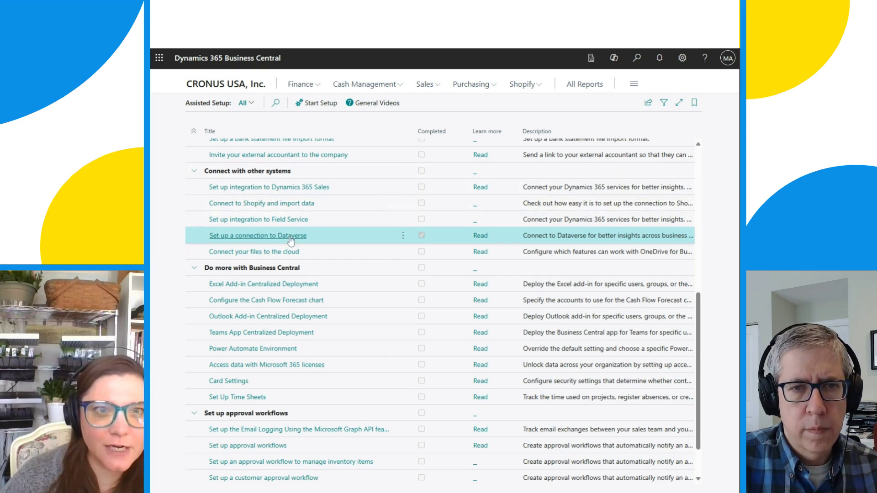
- Run the assisted setup of the integration to Dynamics 365 Sales with the suggested Sales URL and finish it to enable the connection
{"action": "left_click", "coordinate": [421, 236]}
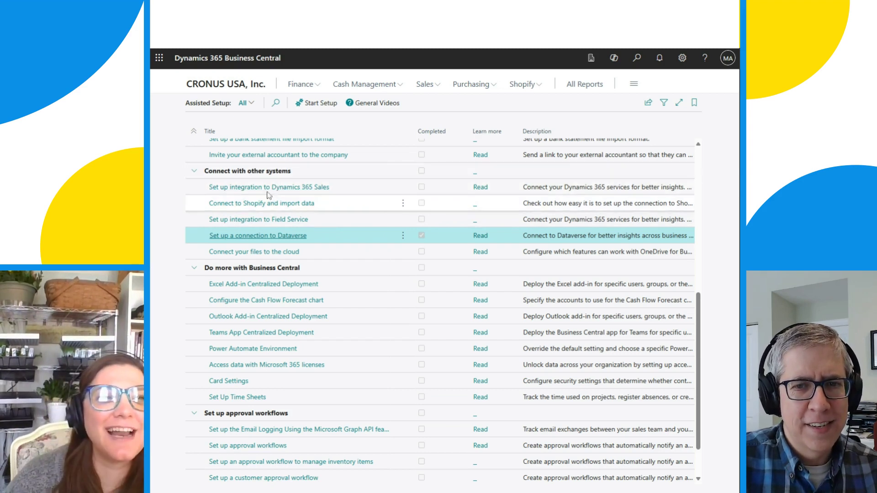
{"action": "left_click", "coordinate": [297, 192]}
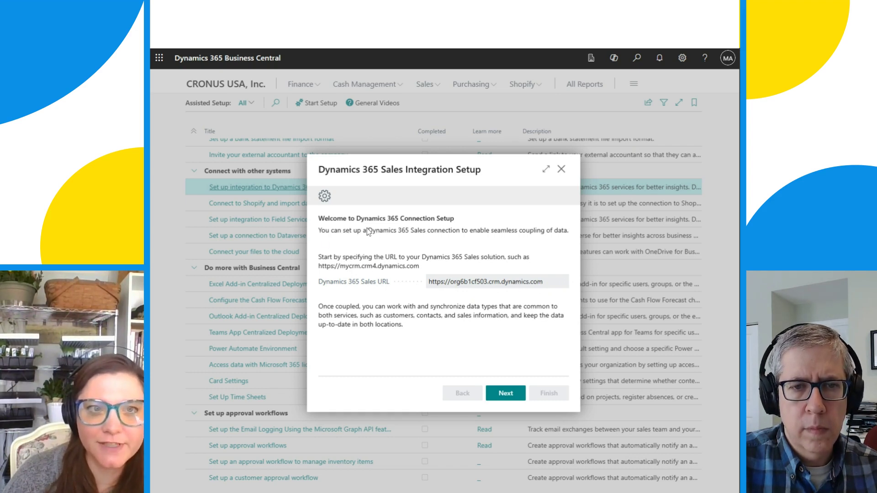
{"action": "left_click", "coordinate": [520, 394]}
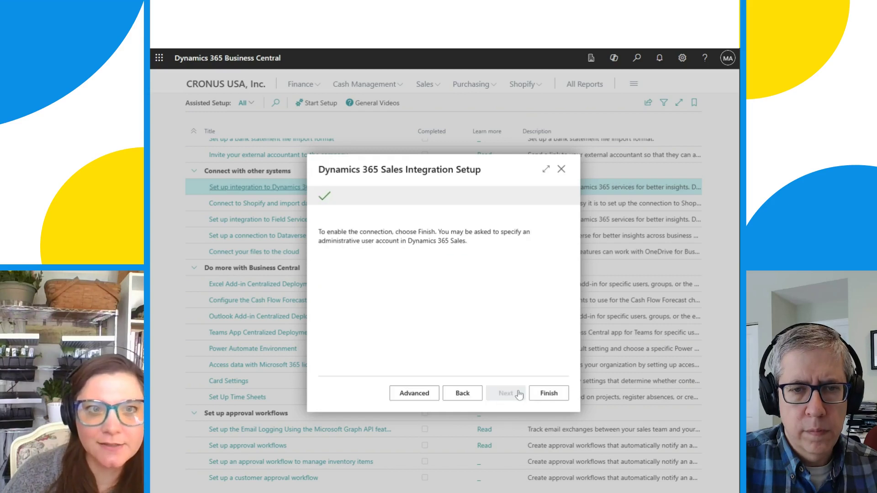
{"action": "left_click", "coordinate": [550, 394]}
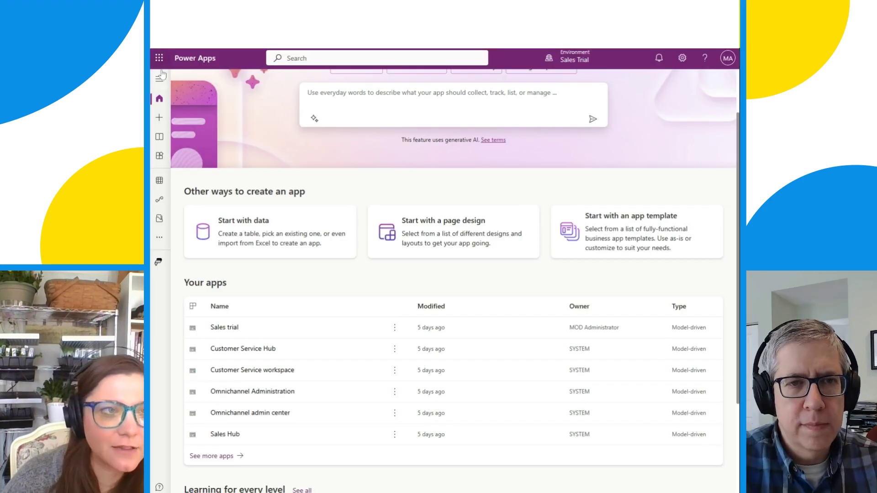
- In Power Apps, list all solutions of the Sales Trial environment, inspect the Microsoft Dynamics 365 Business Central Dataverse solution, and return to Business Central
{"action": "left_click", "coordinate": [159, 78]}
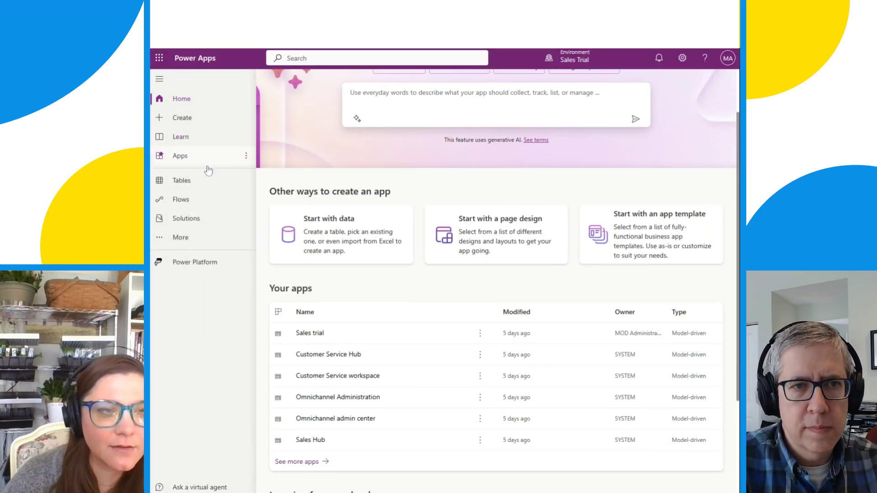
{"action": "left_click", "coordinate": [196, 218]}
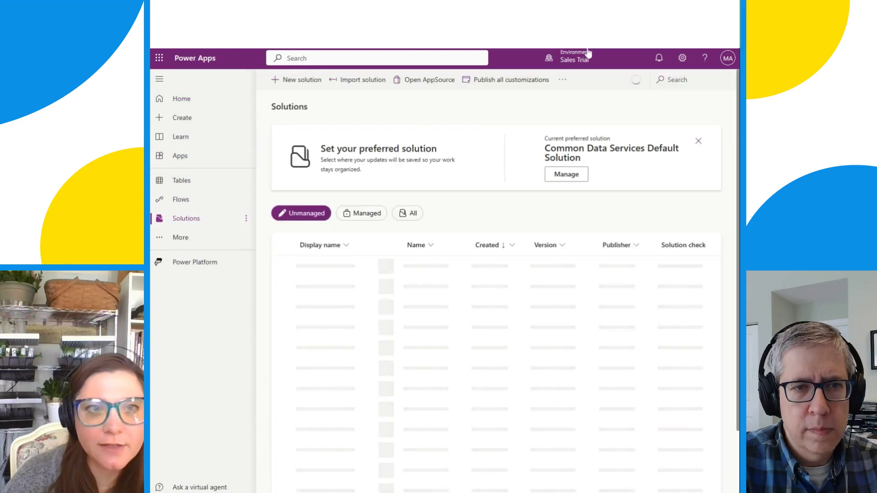
{"action": "mouse_move", "coordinate": [606, 54]}
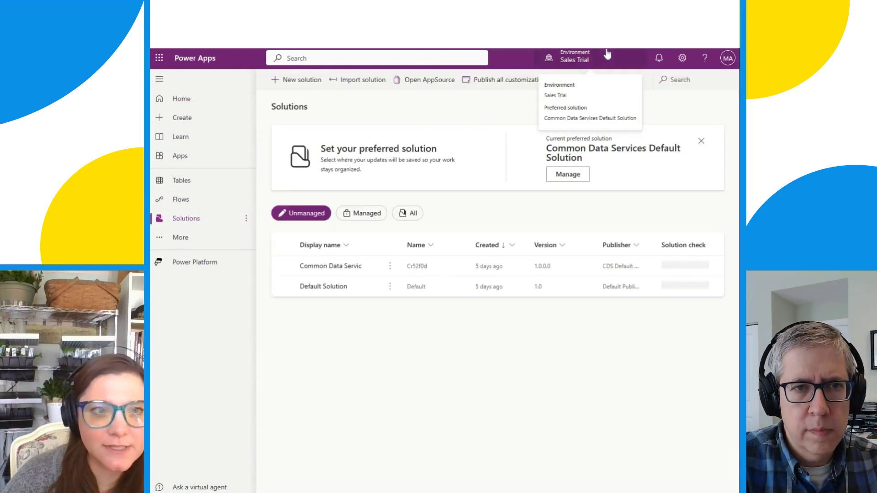
{"action": "left_click", "coordinate": [413, 215]}
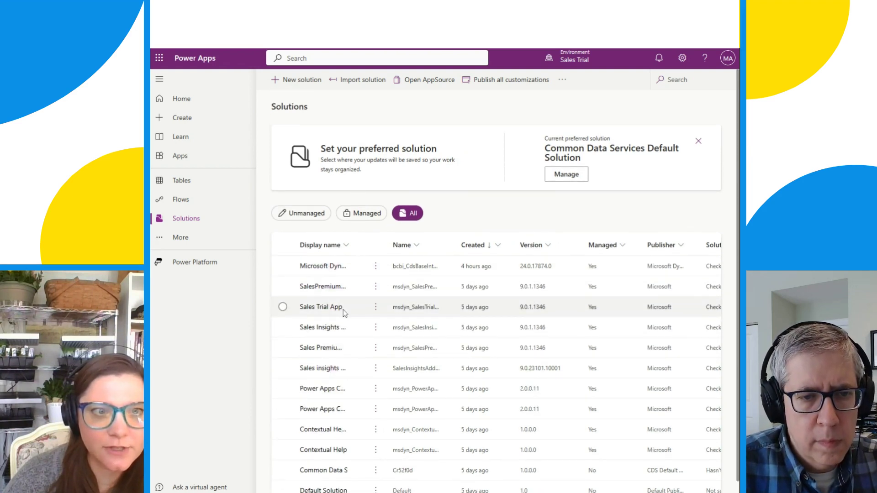
{"action": "scroll", "coordinate": [332, 396], "scroll_direction": "down", "scroll_amount": 1}
{"action": "scroll", "coordinate": [332, 396], "scroll_direction": "up", "scroll_amount": 1}
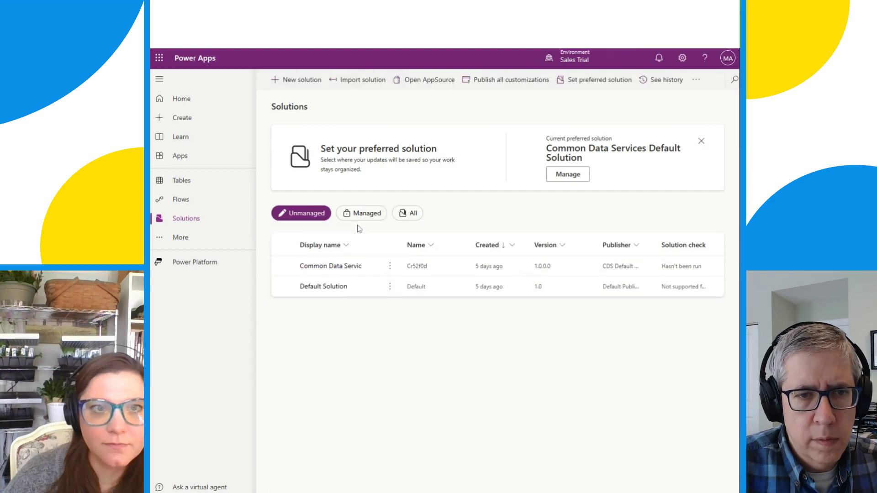
{"action": "left_click", "coordinate": [409, 216]}
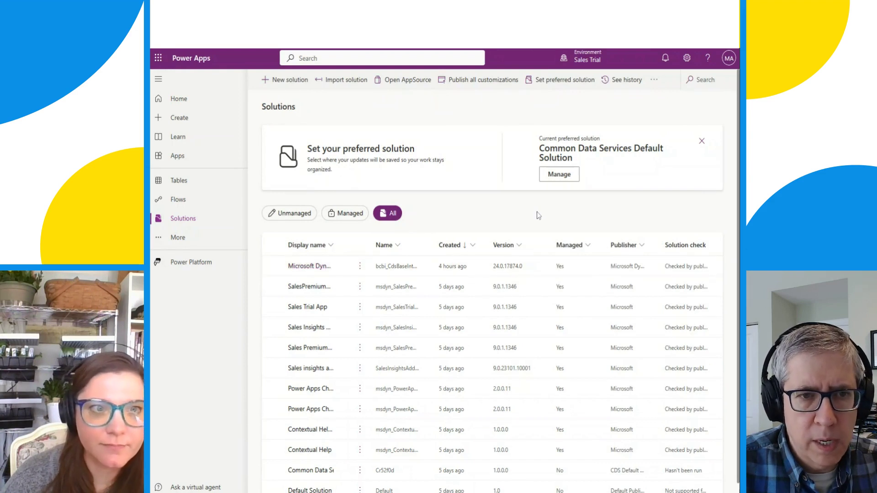
{"action": "left_click", "coordinate": [314, 271]}
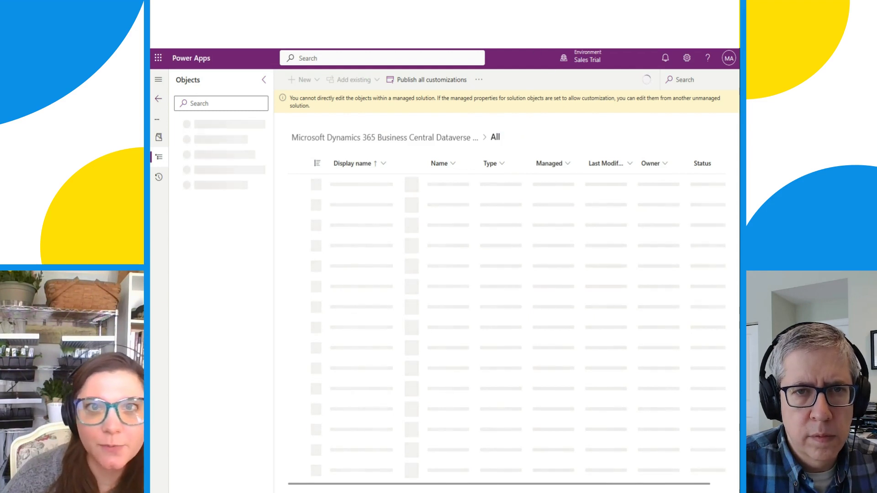
{"action": "key", "text": "ctrl+Tab"}
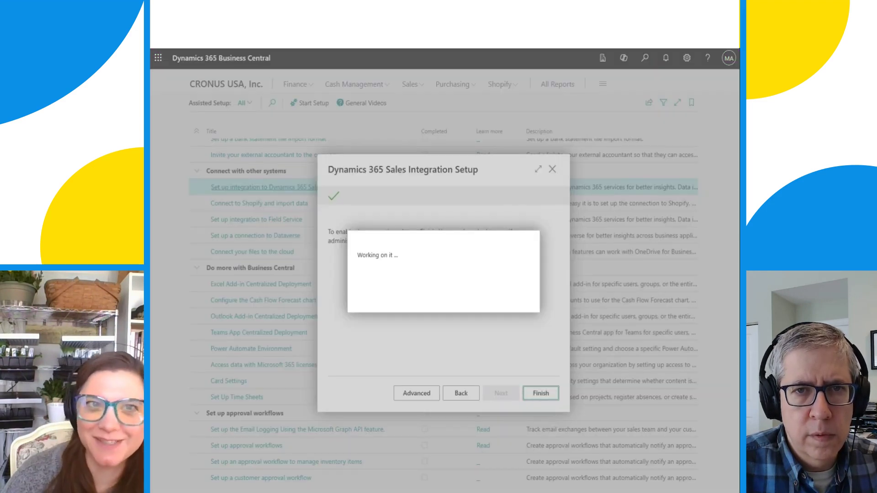
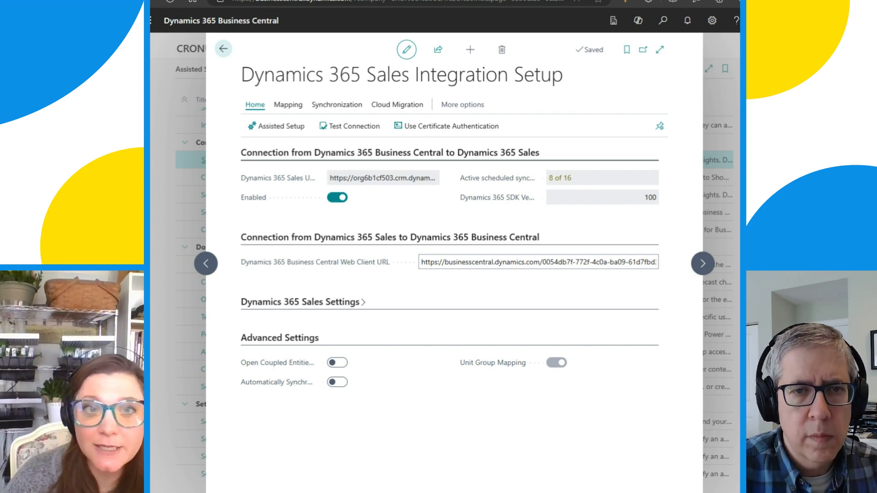
- Examine the connection details on the Dynamics 365 Sales Integration Setup page and expand Dynamics 365 Sales Settings to read the version checks
{"action": "mouse_move", "coordinate": [497, 183]}
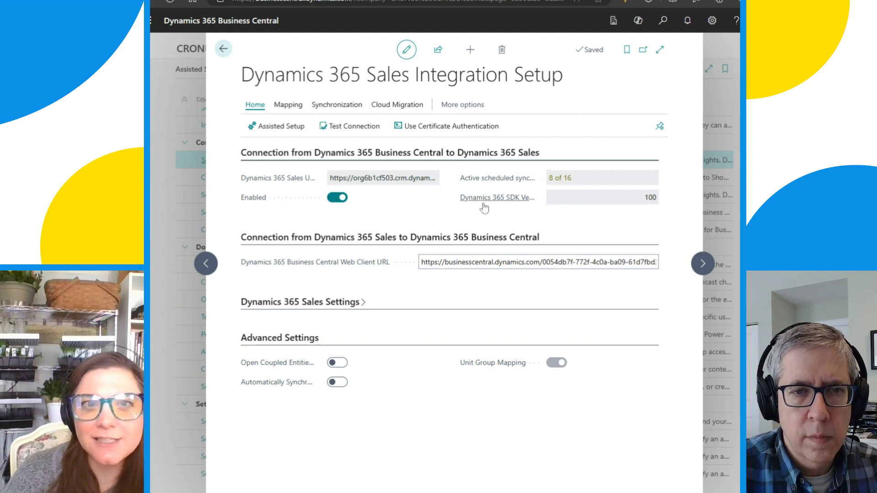
{"action": "mouse_move", "coordinate": [509, 207]}
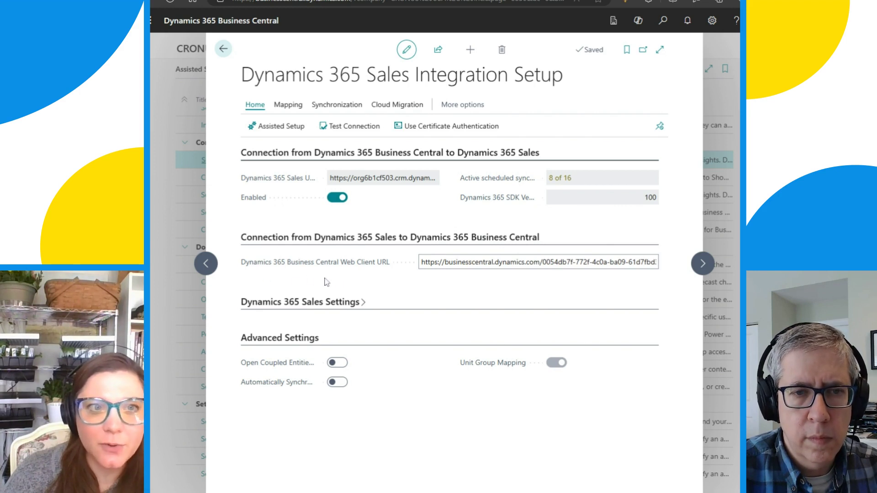
{"action": "left_click", "coordinate": [388, 269]}
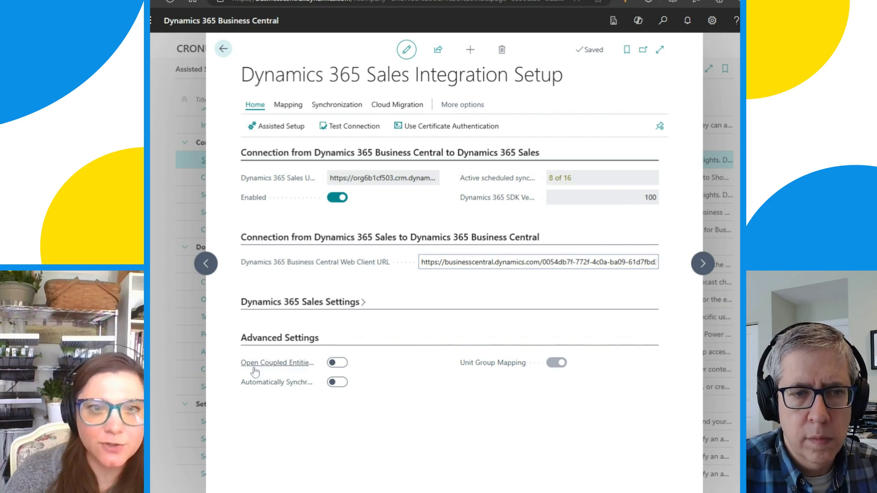
{"action": "left_click", "coordinate": [262, 306]}
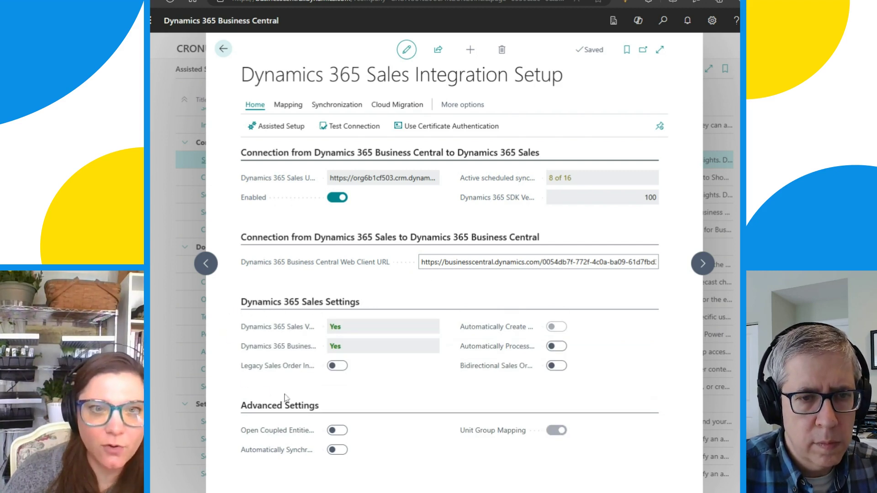
{"action": "mouse_move", "coordinate": [259, 365]}
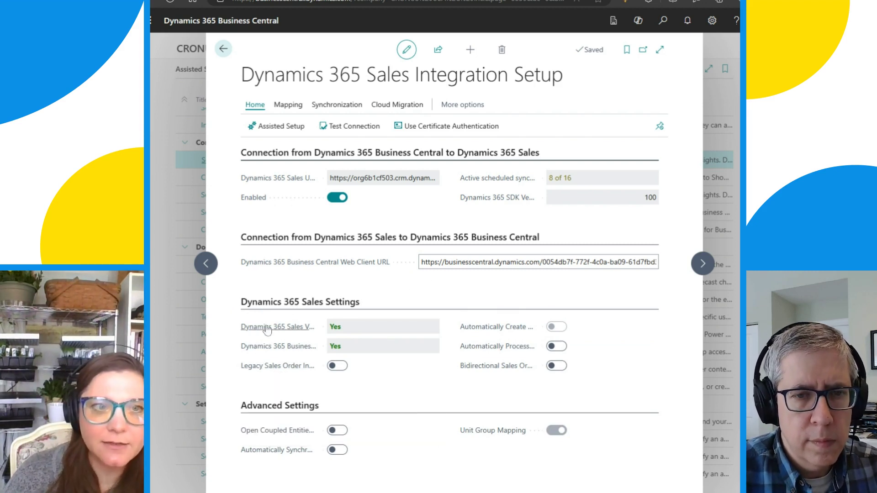
{"action": "mouse_move", "coordinate": [283, 329]}
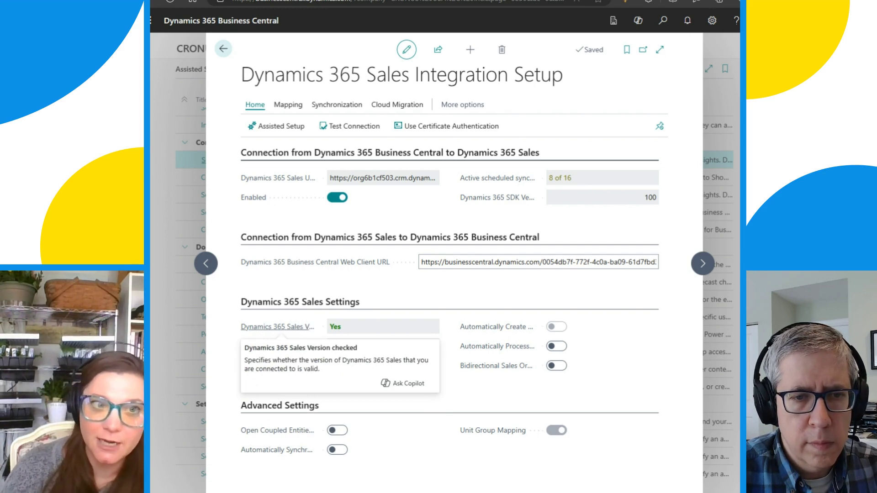
{"action": "mouse_move", "coordinate": [316, 330]}
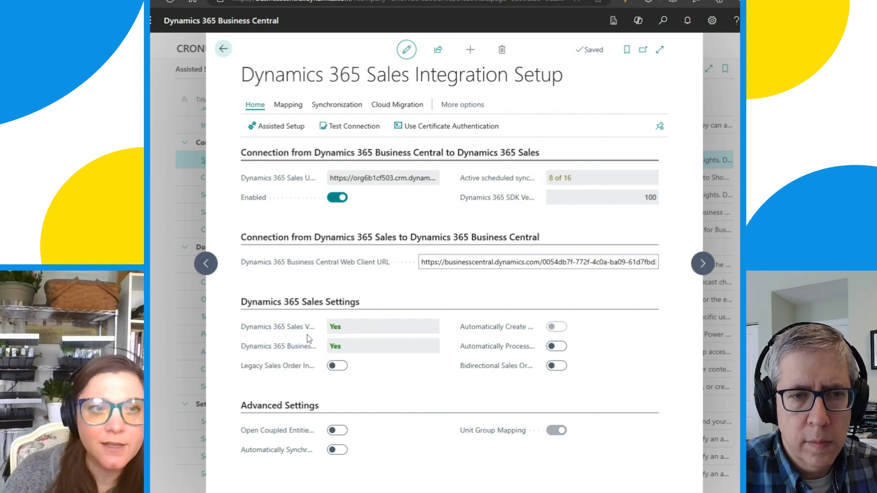
{"action": "mouse_move", "coordinate": [299, 353]}
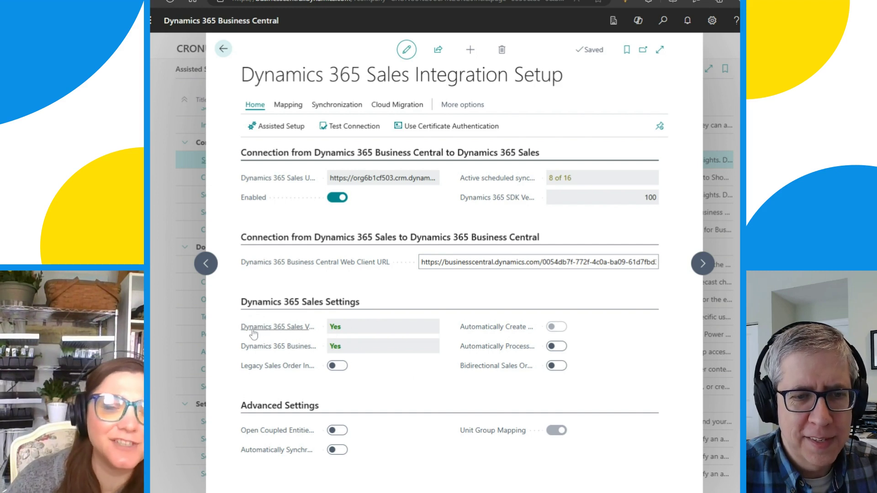
{"action": "mouse_move", "coordinate": [254, 334]}
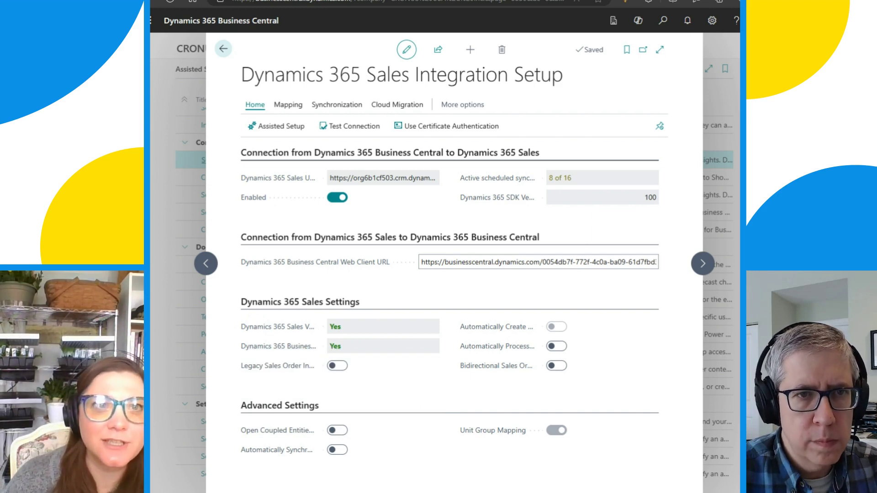
- Look at the Business Central solution's objects in Power Apps, then examine the bidirectional and legacy sales order settings back in Business Central
{"action": "key", "text": "ctrl+Tab"}
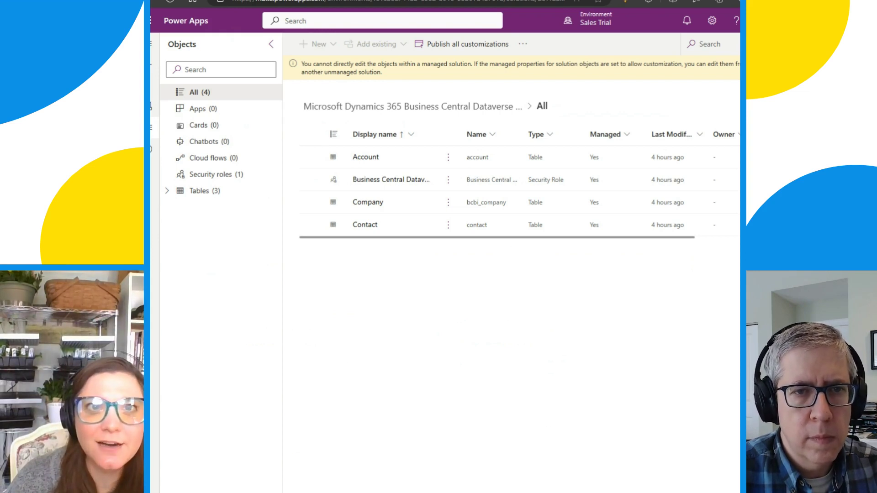
{"action": "key", "text": "ctrl+Tab"}
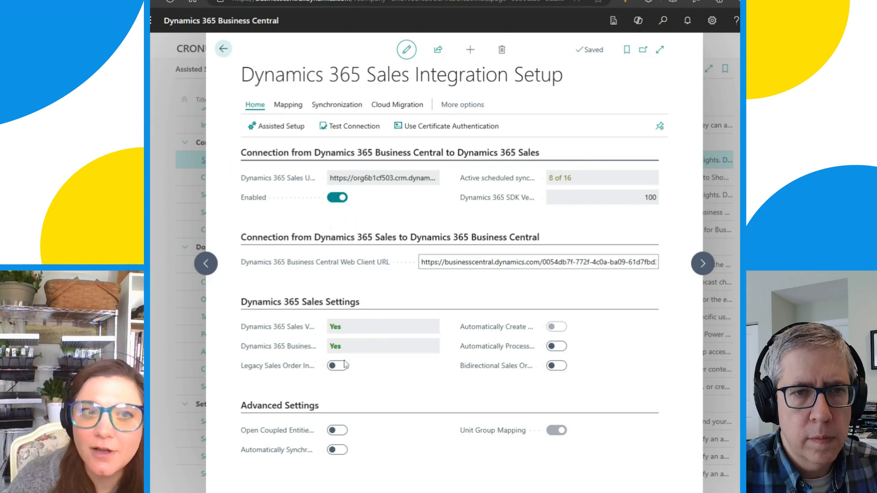
{"action": "mouse_move", "coordinate": [317, 350]}
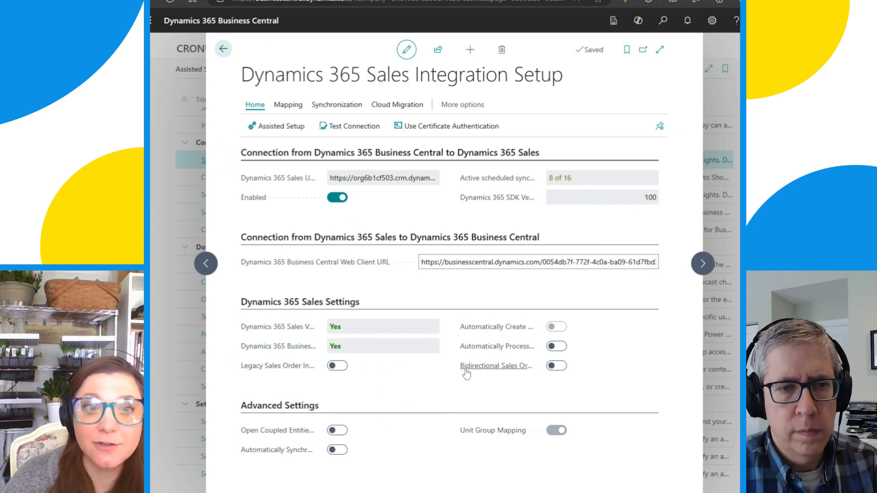
{"action": "mouse_move", "coordinate": [463, 375]}
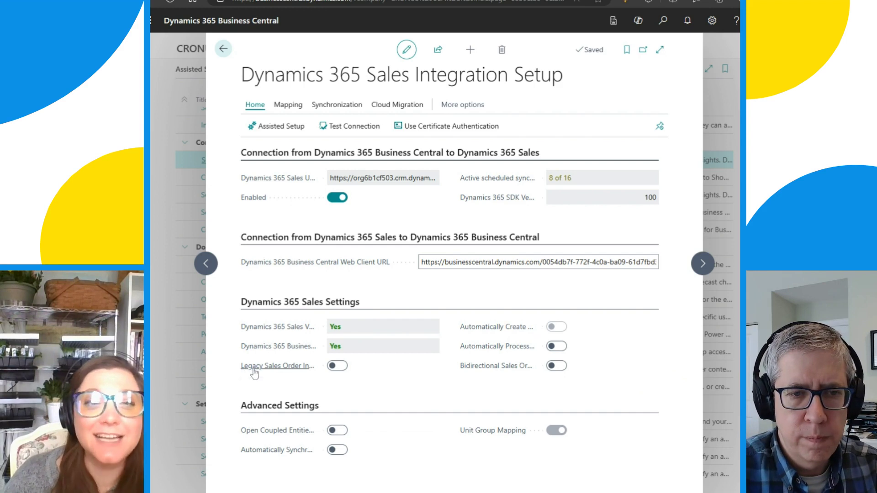
{"action": "mouse_move", "coordinate": [254, 374]}
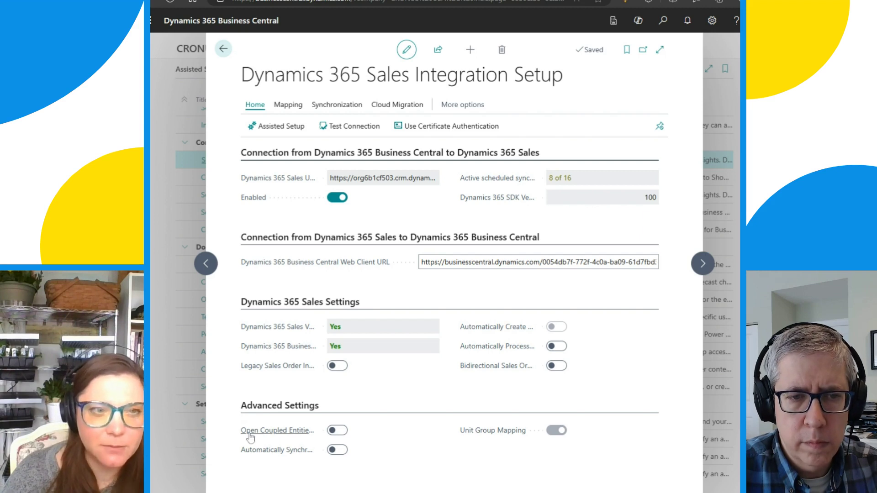
- Turn on Open Coupled Entities in the advanced settings after glancing at an account record in Dynamics 365 Sales
{"action": "mouse_move", "coordinate": [251, 438]}
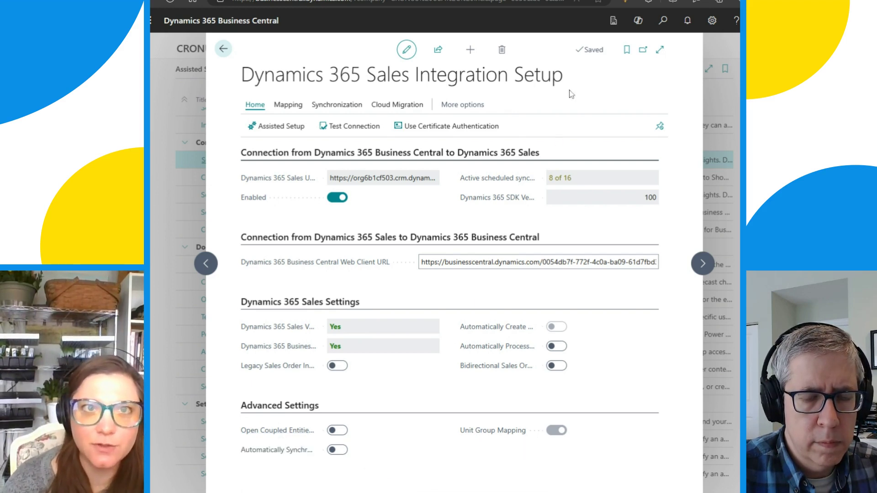
{"action": "key", "text": "ctrl+Tab"}
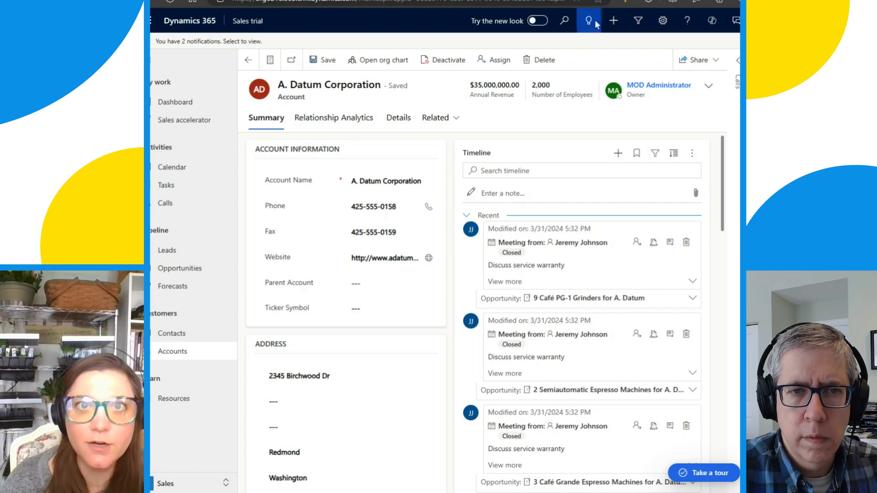
{"action": "key", "text": "ctrl+Tab"}
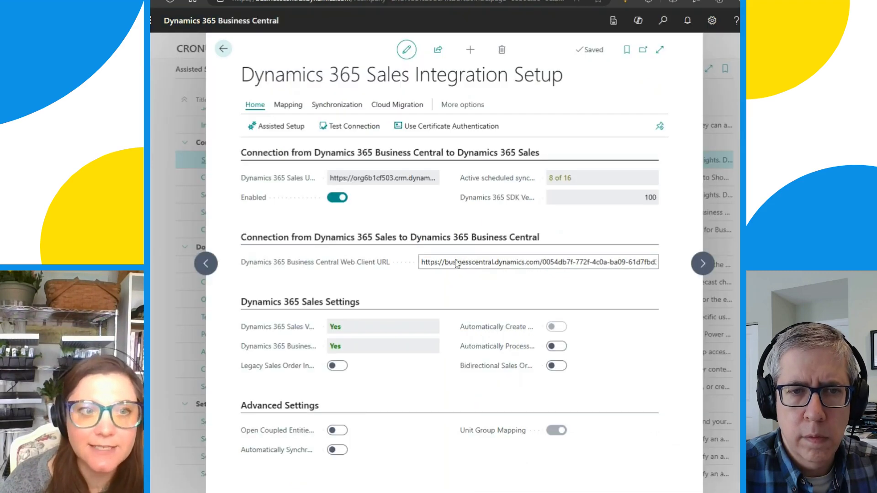
{"action": "left_click", "coordinate": [337, 434]}
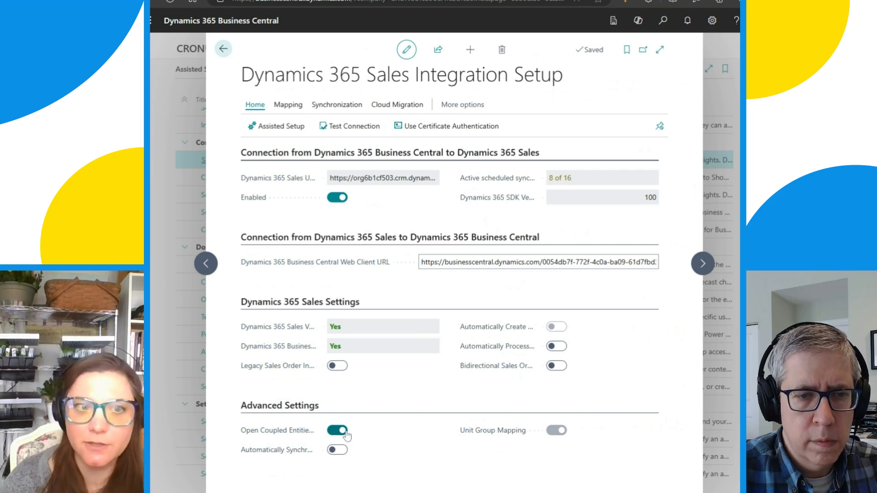
- Turn off Open Coupled Entities and turn on Automatically Synchronize Item Availability in the advanced settings
{"action": "left_click", "coordinate": [334, 436]}
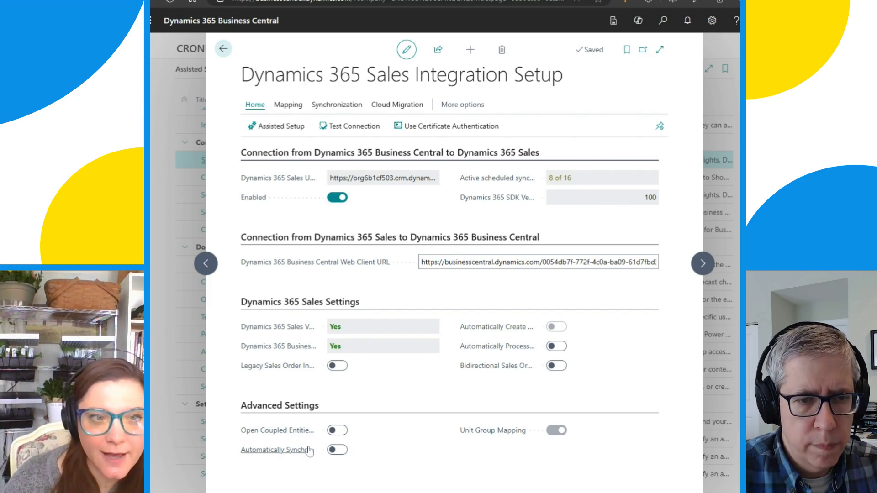
{"action": "mouse_move", "coordinate": [306, 450]}
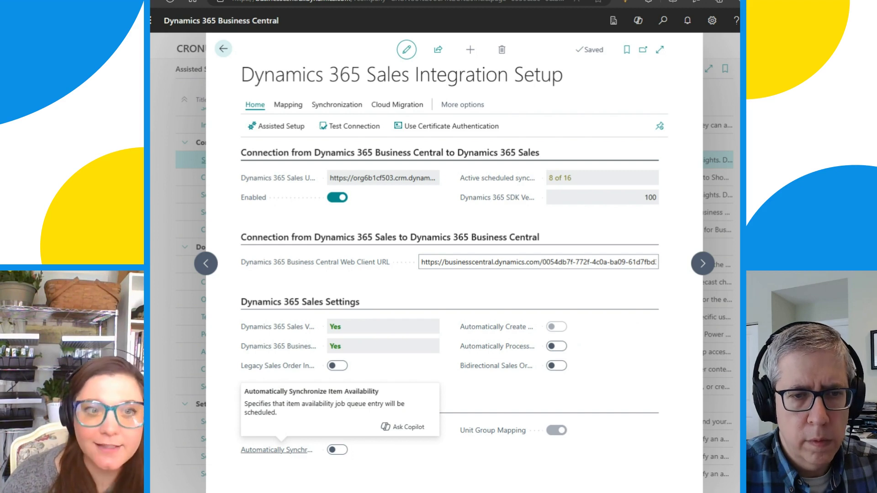
{"action": "left_click", "coordinate": [337, 450]}
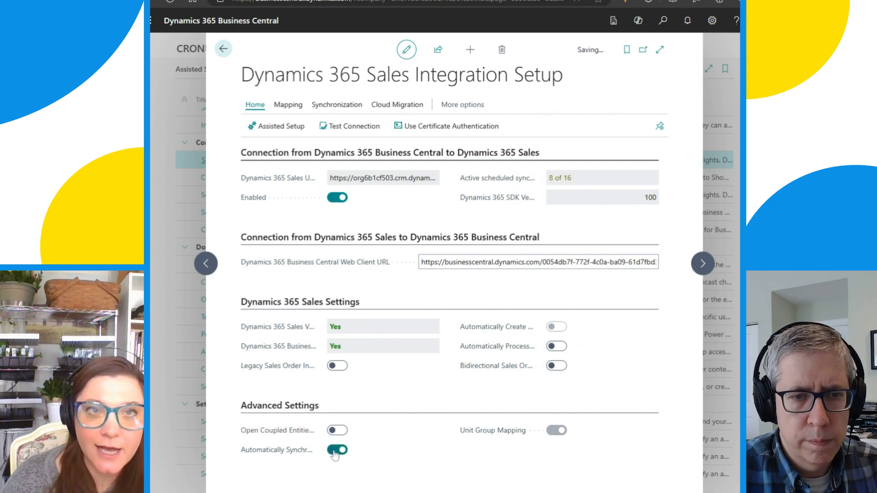
{"action": "mouse_move", "coordinate": [285, 457]}
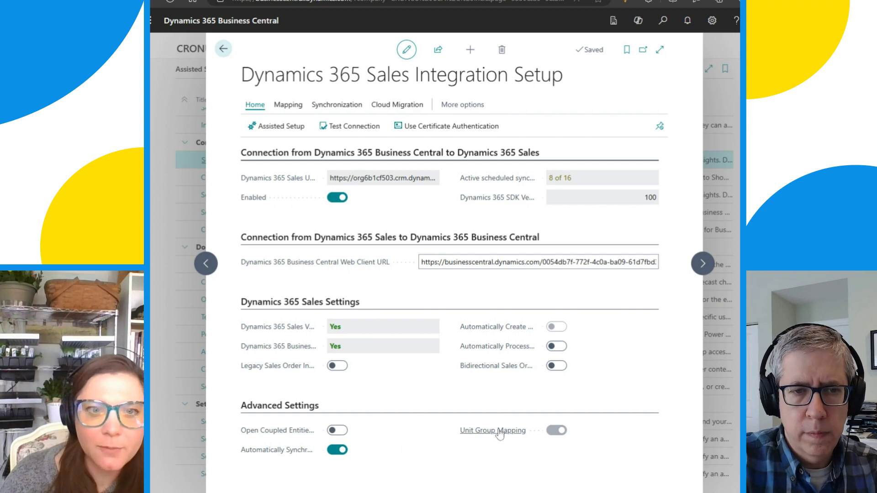
{"action": "mouse_move", "coordinate": [491, 434]}
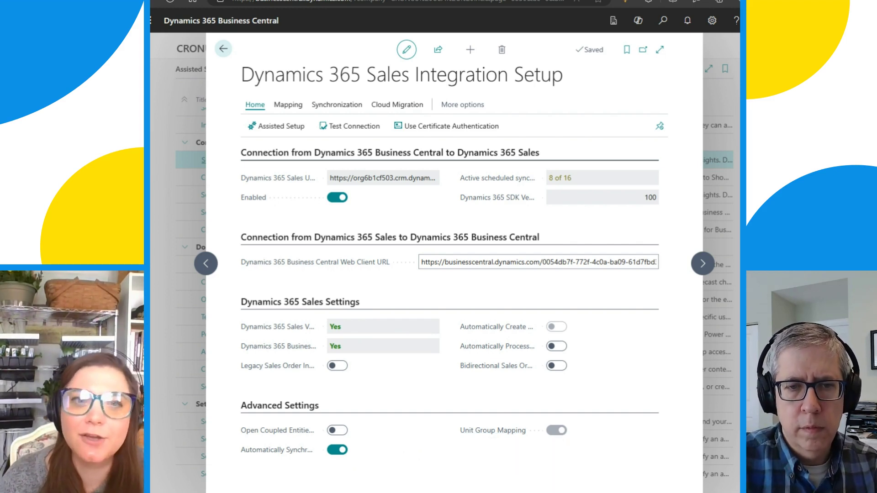
- Test the connection from Business Central to Dynamics 365 Sales and dismiss the result message
{"action": "mouse_move", "coordinate": [519, 438]}
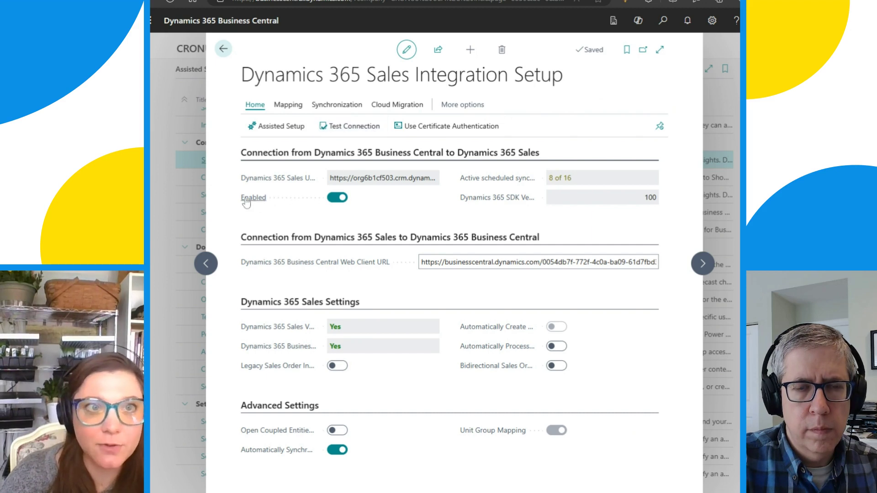
{"action": "left_click", "coordinate": [362, 132]}
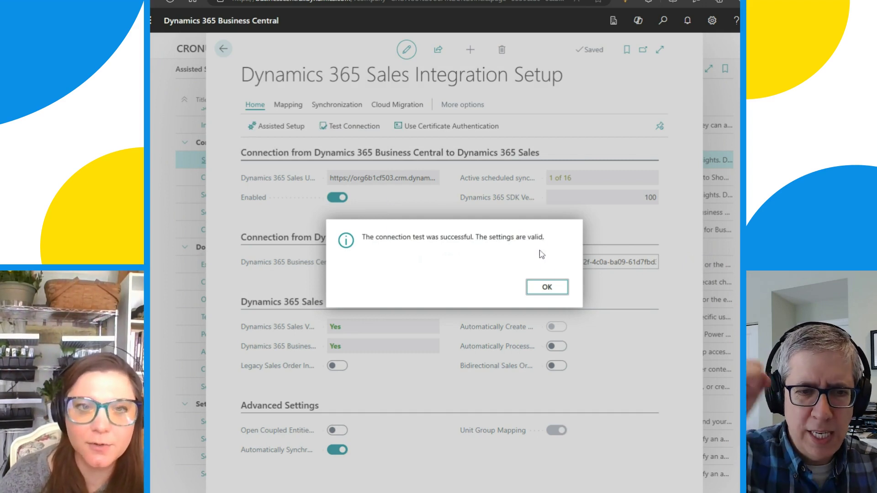
{"action": "left_click", "coordinate": [557, 288]}
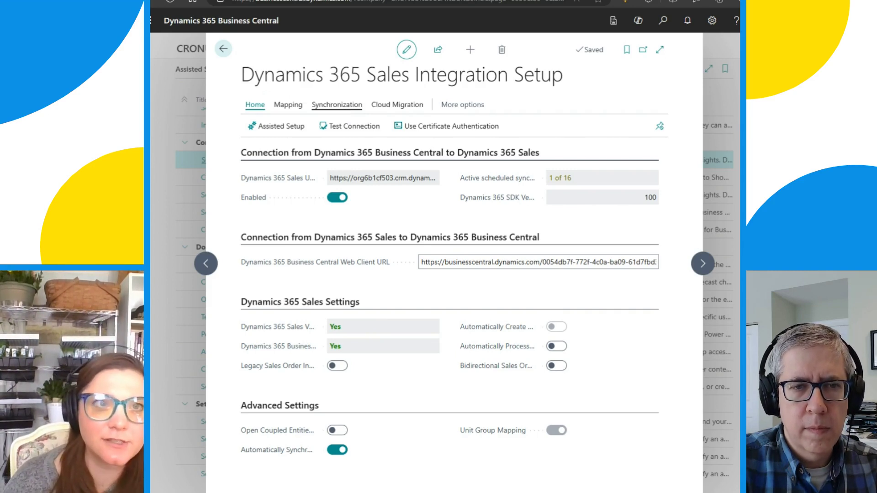
- Examine the synchronization and mapping actions on the integration setup, including the integration table mappings
{"action": "left_click", "coordinate": [346, 110]}
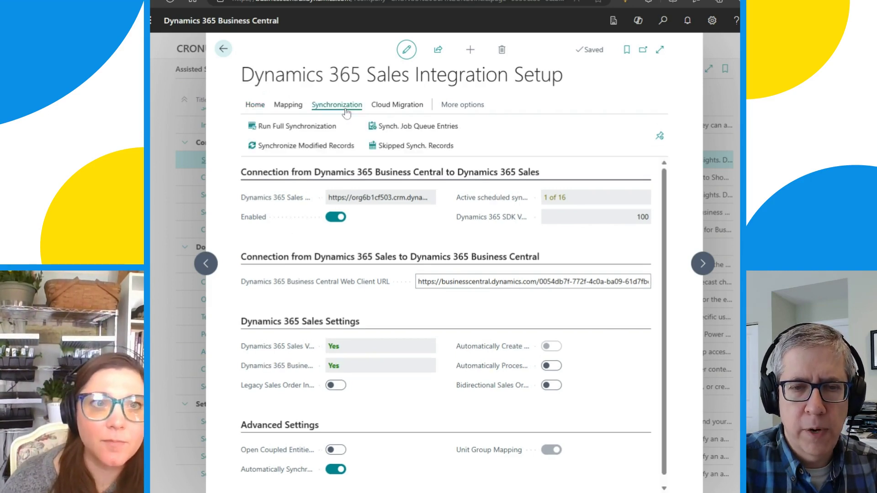
{"action": "left_click", "coordinate": [288, 105]}
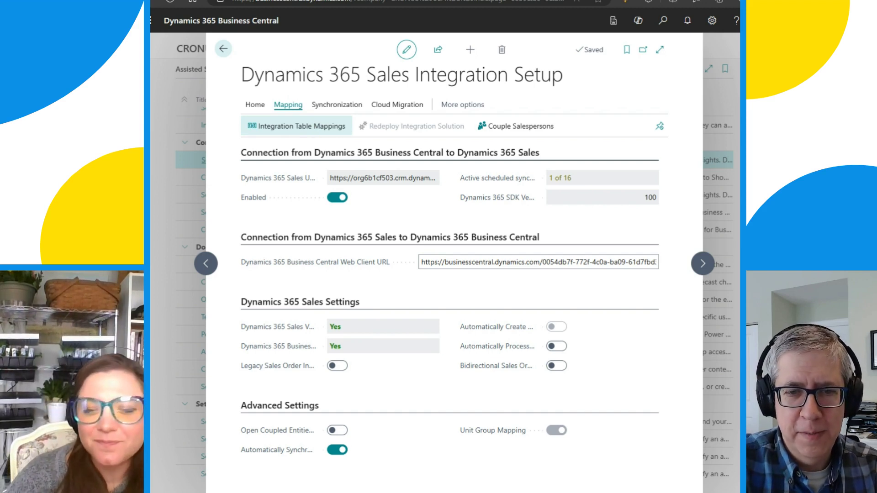
{"action": "left_click", "coordinate": [324, 124]}
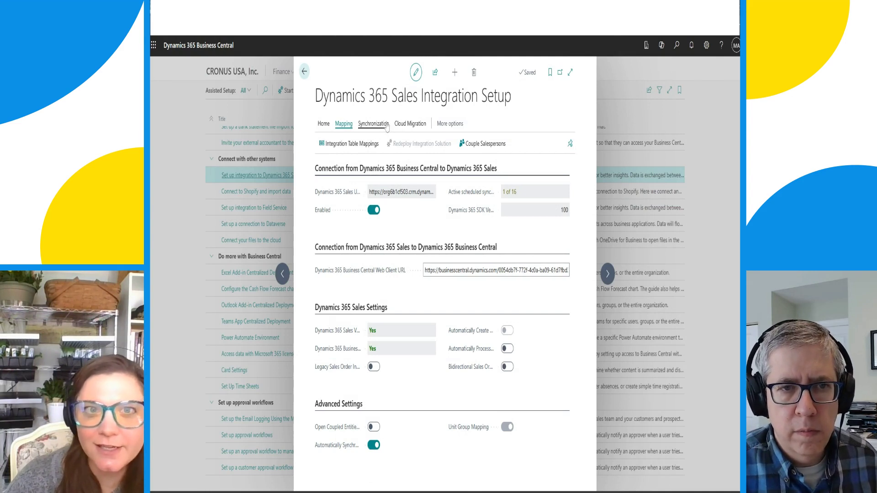
- Open the Dataverse Full Synch. Review from the synchronization actions and widen its Name column to fit the mapping names
{"action": "left_click", "coordinate": [385, 126]}
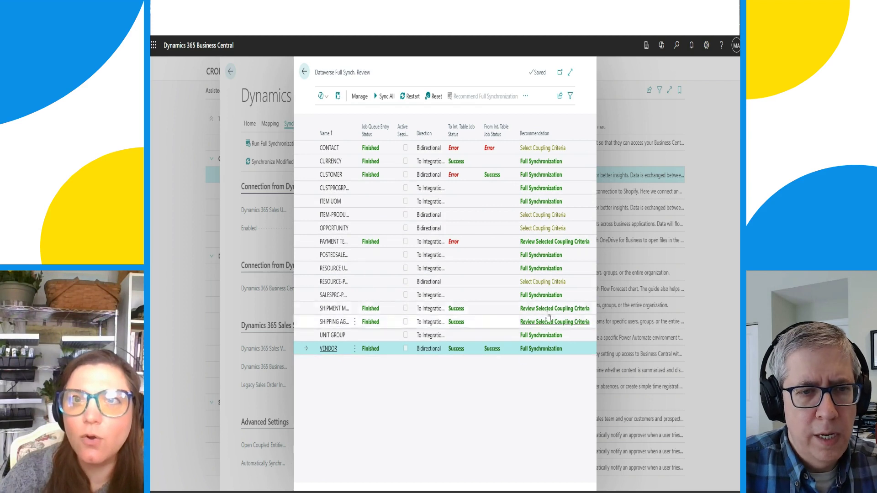
{"action": "mouse_move", "coordinate": [533, 138]}
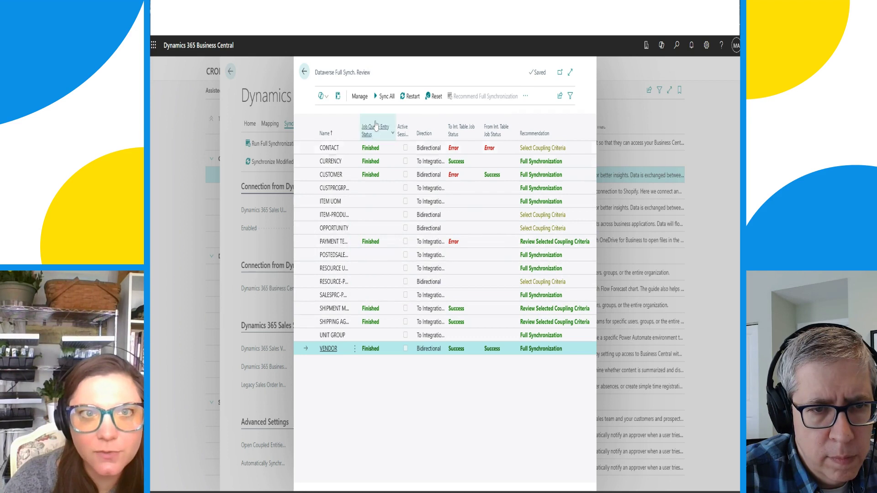
{"action": "left_click_drag", "start_coordinate": [350, 130], "coordinate": [358, 130]}
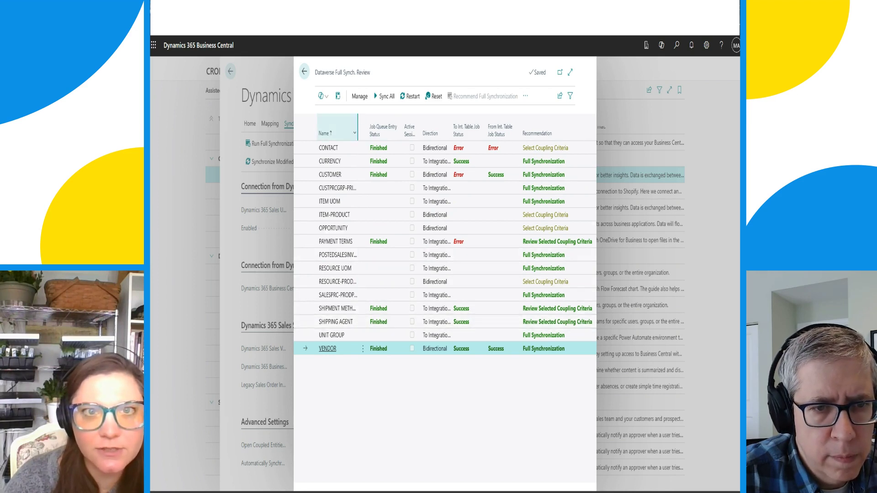
{"action": "left_click_drag", "start_coordinate": [357, 132], "coordinate": [362, 133]}
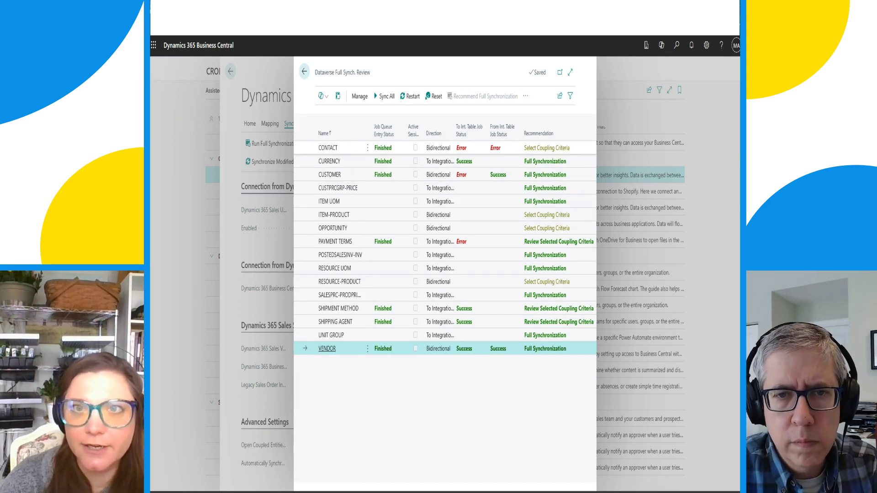
- Open the coupling criteria selection for the CONTACT mapping and examine its field names, integration field names and matching options
{"action": "left_click", "coordinate": [548, 149]}
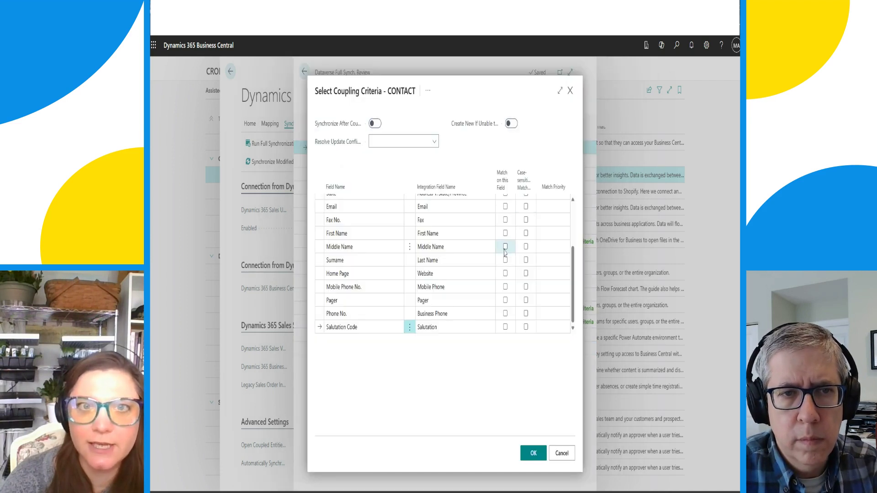
{"action": "scroll", "coordinate": [504, 247], "scroll_direction": "up", "scroll_amount": 3}
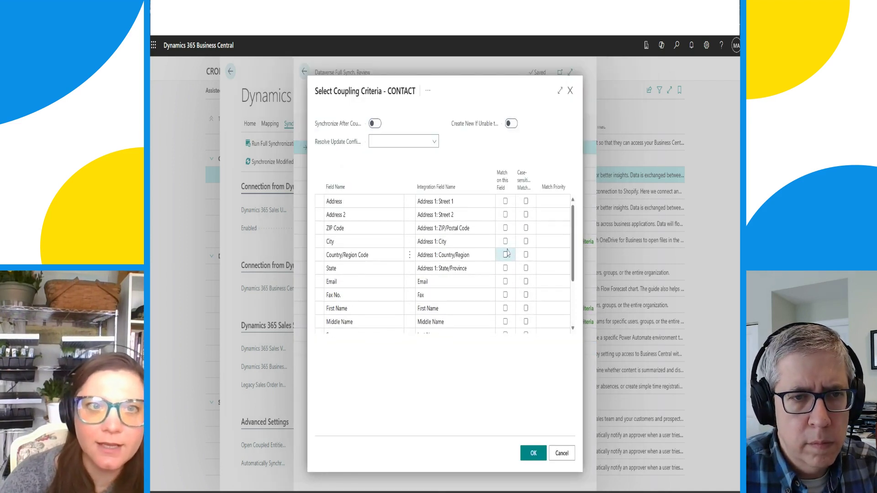
{"action": "left_click", "coordinate": [361, 201]}
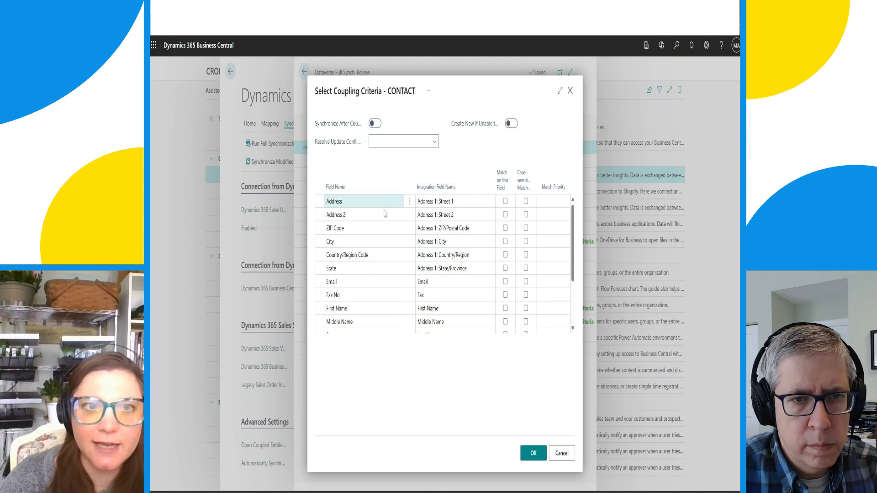
{"action": "scroll", "coordinate": [383, 219], "scroll_direction": "down", "scroll_amount": 3}
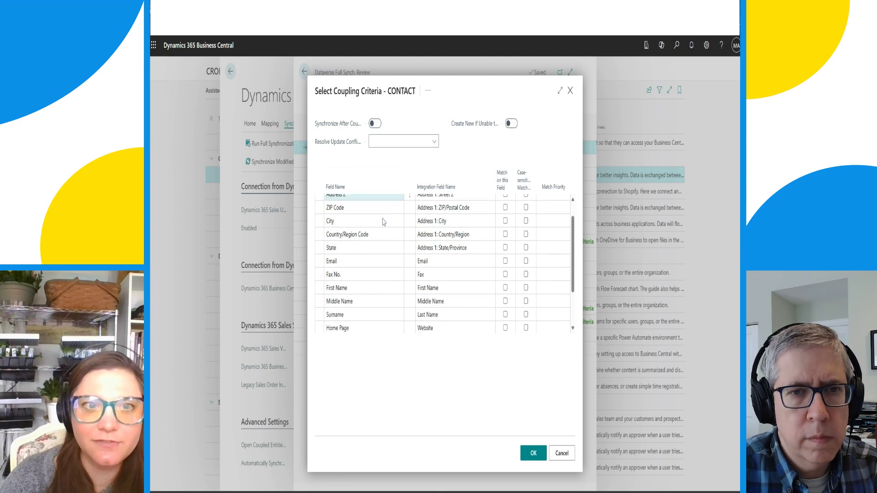
{"action": "scroll", "coordinate": [382, 274], "scroll_direction": "down", "scroll_amount": 1}
{"action": "scroll", "coordinate": [388, 256], "scroll_direction": "up", "scroll_amount": 4}
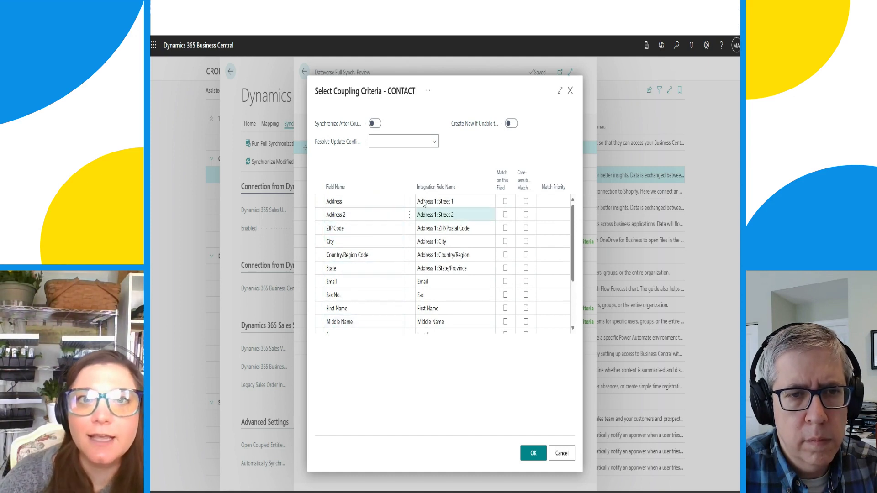
{"action": "mouse_move", "coordinate": [455, 188]}
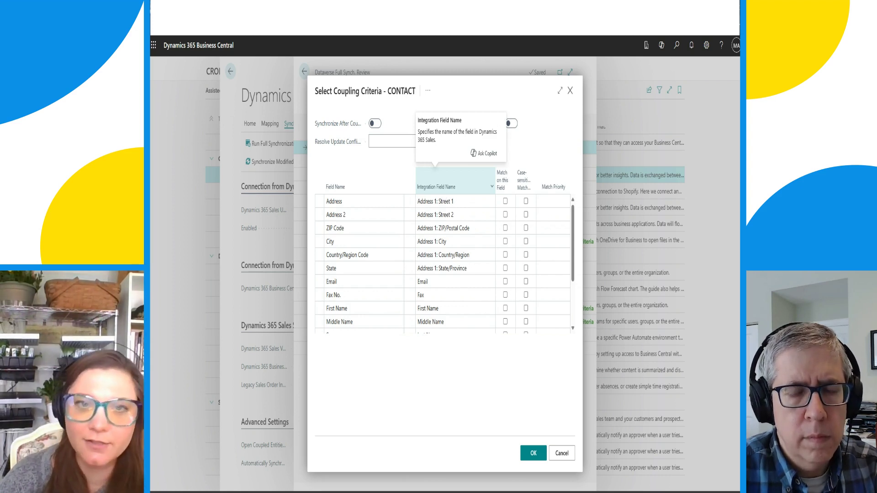
{"action": "left_click", "coordinate": [450, 205]}
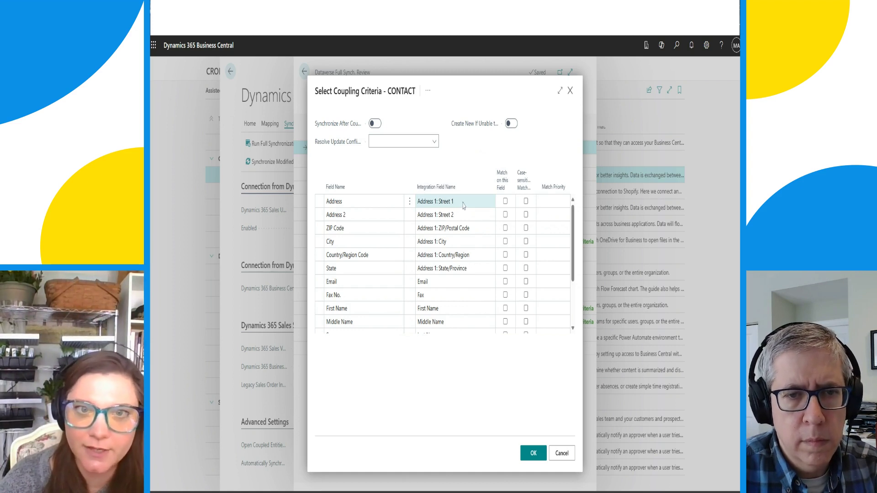
{"action": "scroll", "coordinate": [464, 279], "scroll_direction": "down", "scroll_amount": 4}
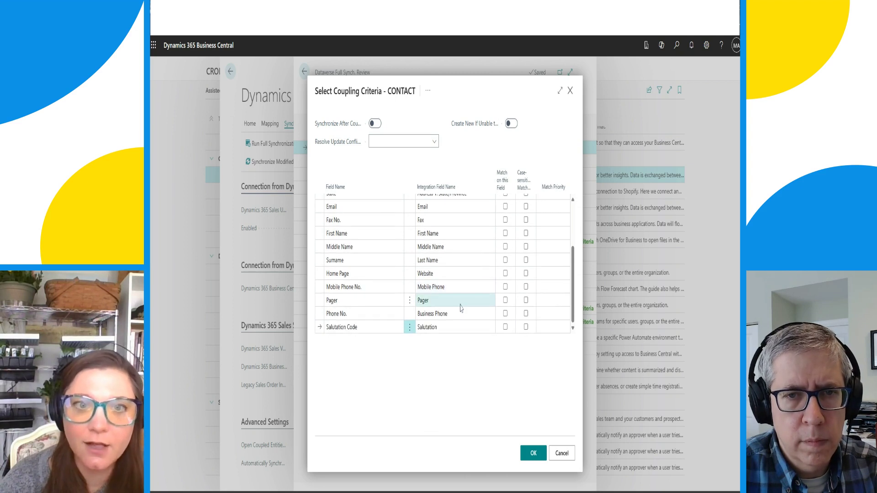
{"action": "scroll", "coordinate": [458, 329], "scroll_direction": "up", "scroll_amount": 2}
{"action": "scroll", "coordinate": [458, 330], "scroll_direction": "up", "scroll_amount": 2}
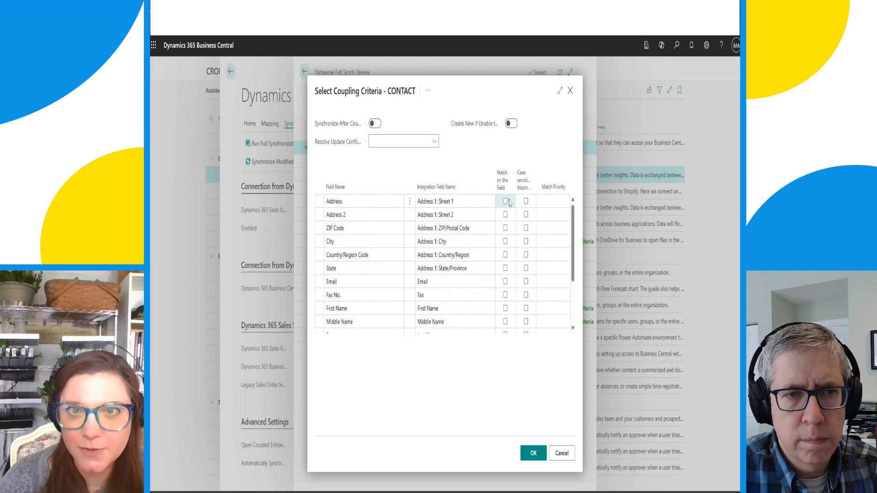
{"action": "scroll", "coordinate": [506, 237], "scroll_direction": "down", "scroll_amount": 3}
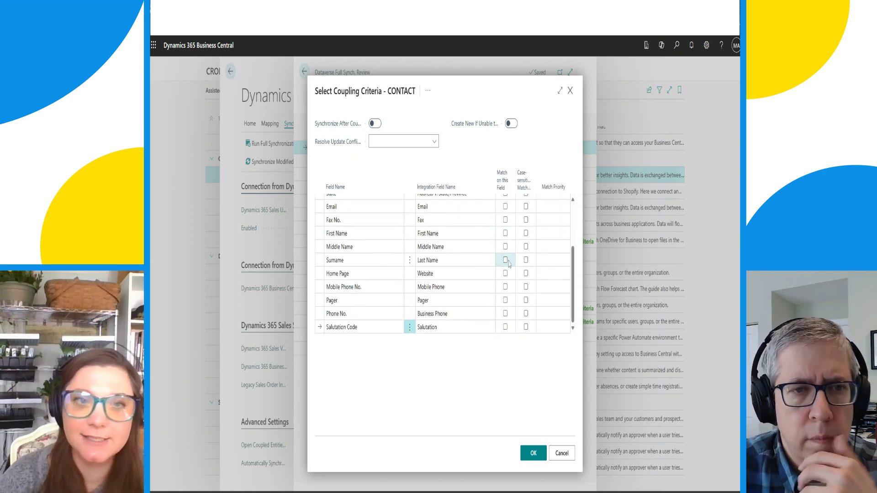
{"action": "scroll", "coordinate": [522, 243], "scroll_direction": "up", "scroll_amount": 3}
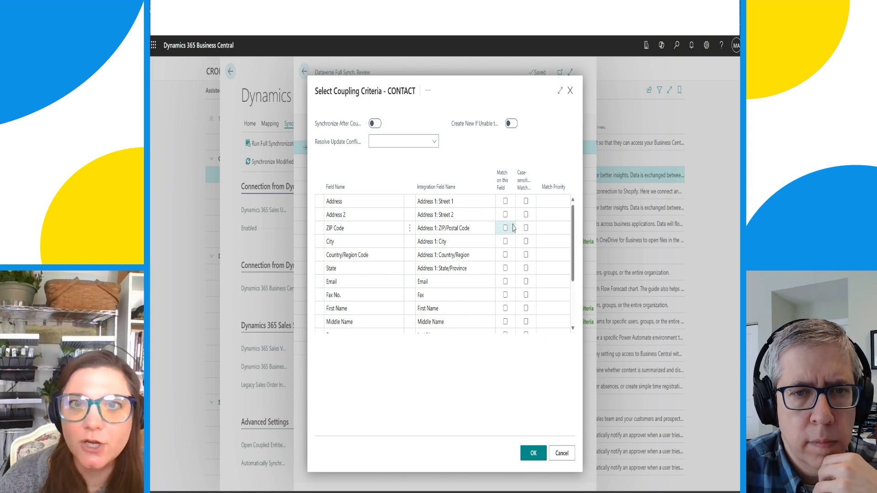
- Enable Match on this Field for every field in the CONTACT coupling criteria, from Address through Salutation Code
{"action": "left_click", "coordinate": [505, 201]}
{"action": "left_click", "coordinate": [505, 214]}
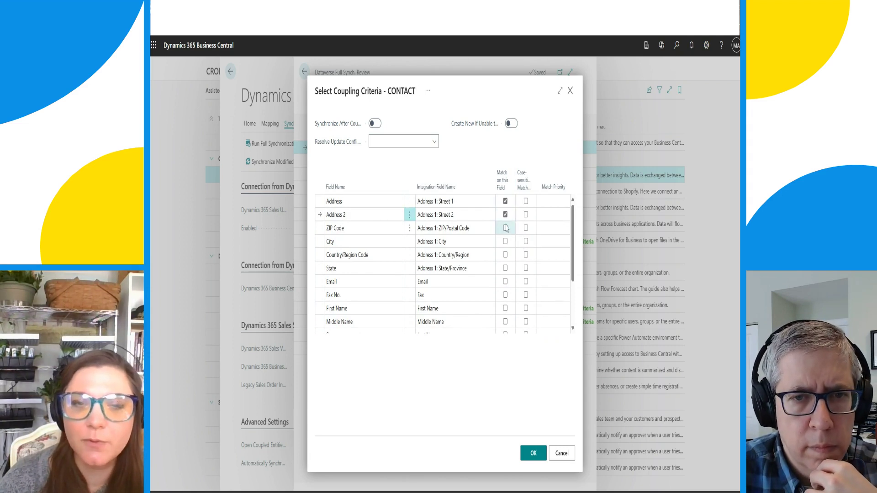
{"action": "left_click", "coordinate": [505, 228]}
{"action": "left_click", "coordinate": [505, 242]}
{"action": "left_click", "coordinate": [505, 255]}
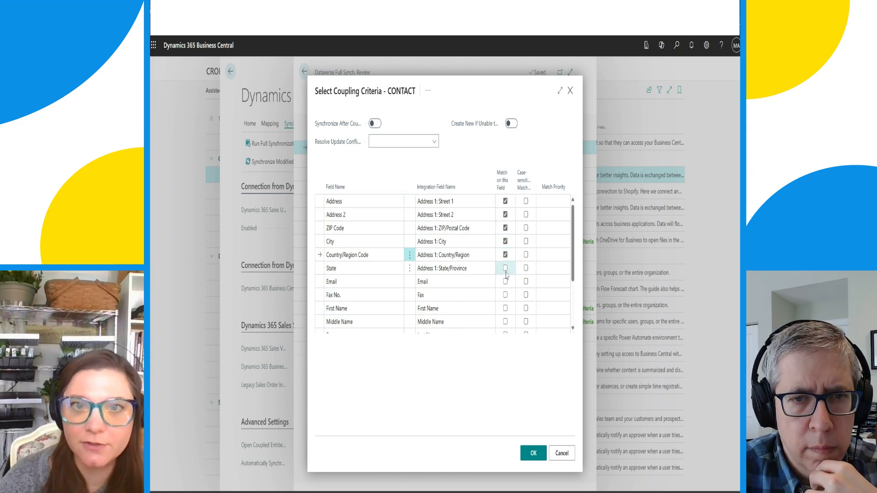
{"action": "left_click", "coordinate": [505, 268]}
{"action": "left_click", "coordinate": [505, 282]}
{"action": "left_click", "coordinate": [505, 294]}
{"action": "left_click", "coordinate": [505, 308]}
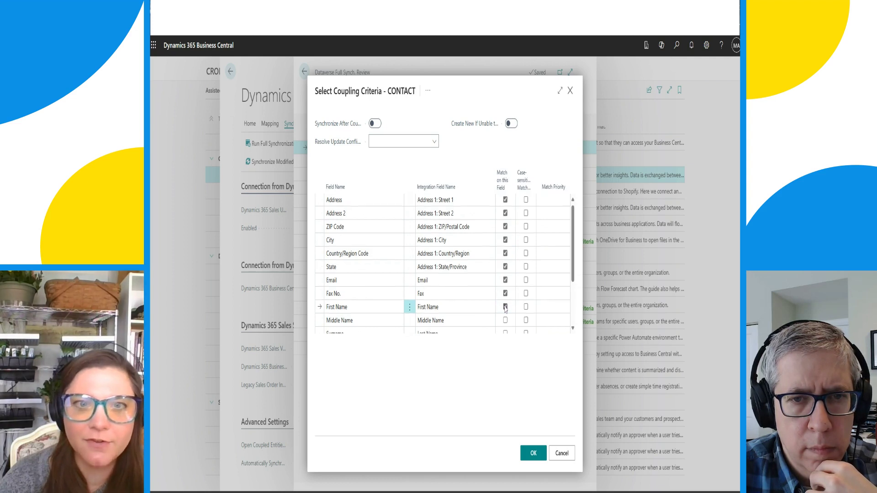
{"action": "scroll", "coordinate": [505, 306], "scroll_direction": "down", "scroll_amount": 1}
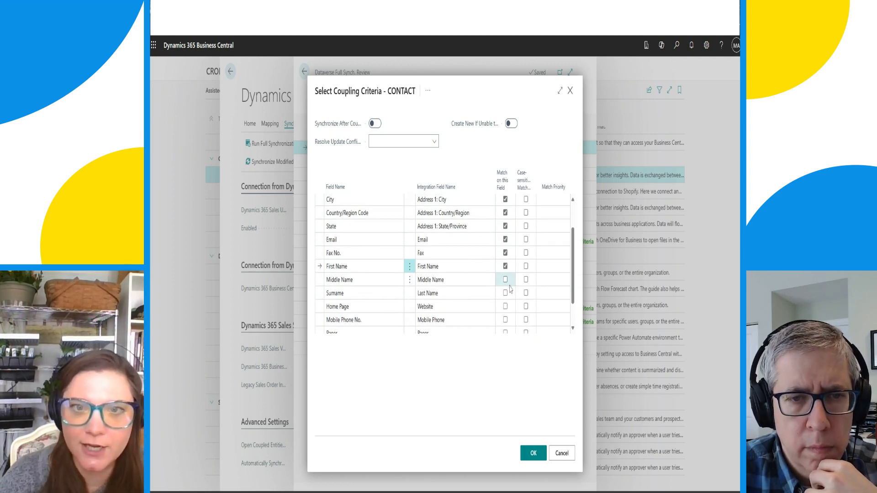
{"action": "left_click", "coordinate": [506, 279]}
{"action": "left_click", "coordinate": [506, 293]}
{"action": "left_click", "coordinate": [505, 306]}
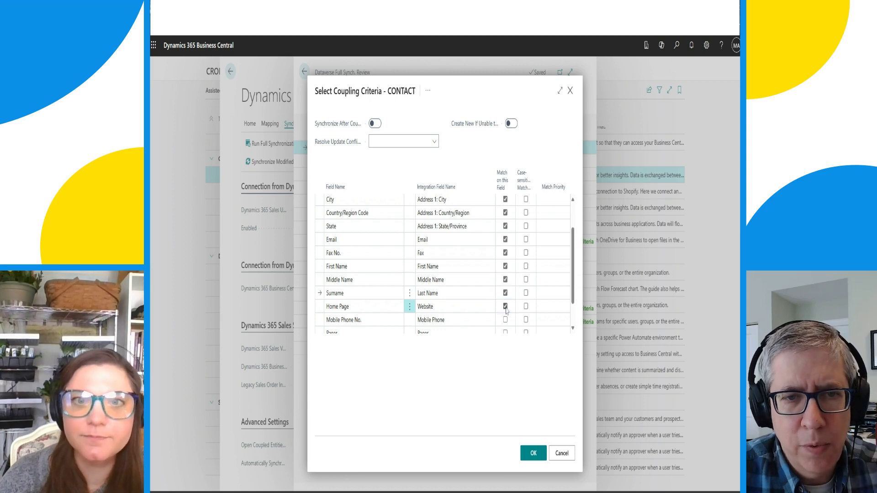
{"action": "left_click", "coordinate": [505, 320]}
{"action": "scroll", "coordinate": [506, 315], "scroll_direction": "down", "scroll_amount": 1}
{"action": "left_click", "coordinate": [505, 300]}
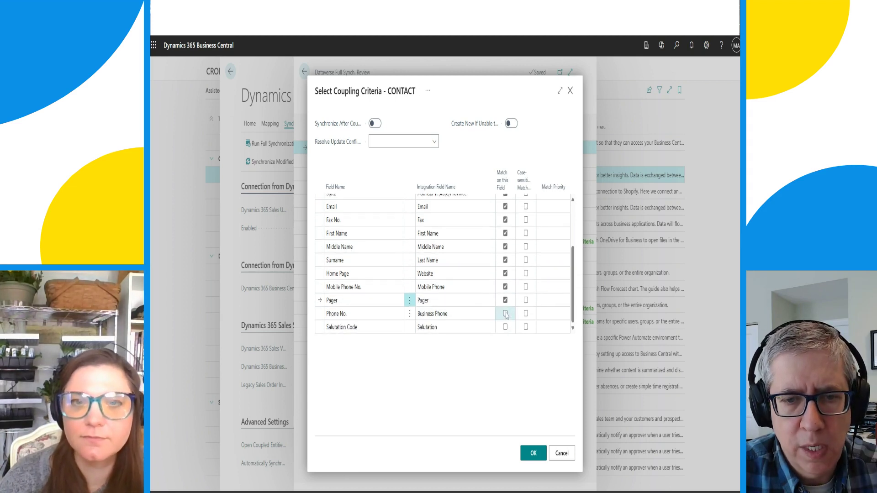
{"action": "left_click", "coordinate": [505, 313]}
{"action": "left_click", "coordinate": [505, 327]}
{"action": "scroll", "coordinate": [506, 316], "scroll_direction": "up", "scroll_amount": 2}
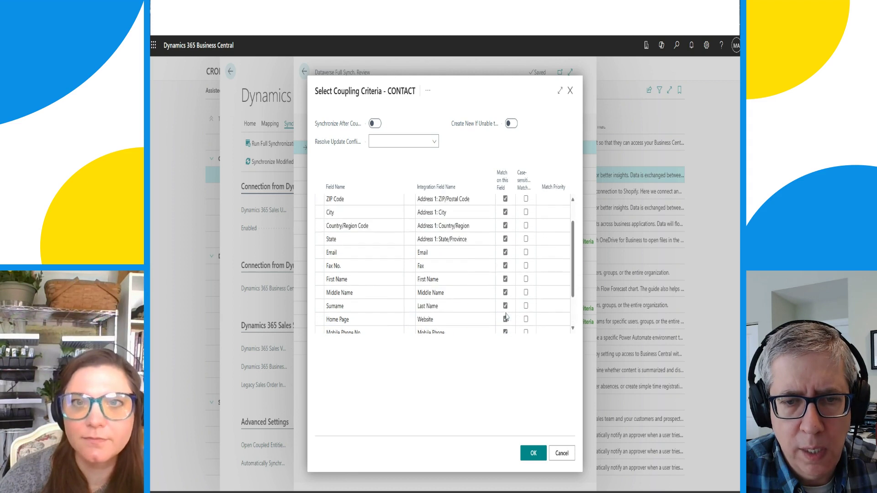
{"action": "scroll", "coordinate": [506, 313], "scroll_direction": "down", "scroll_amount": 1}
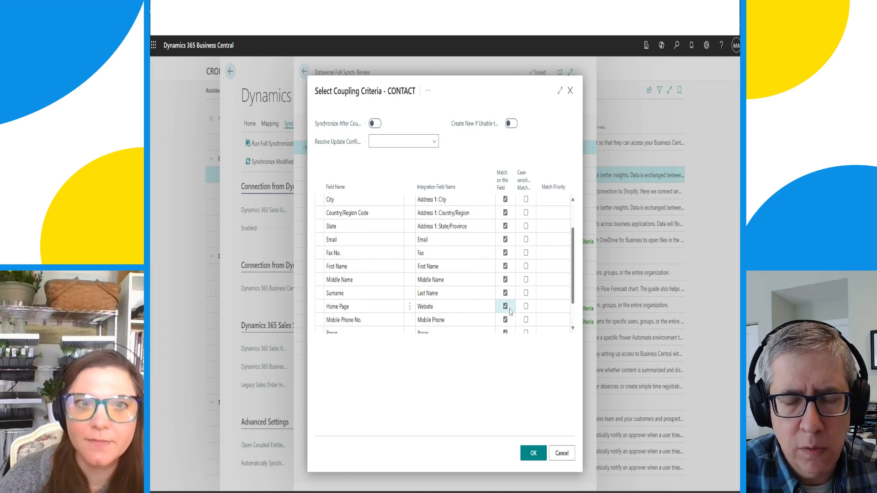
{"action": "scroll", "coordinate": [510, 312], "scroll_direction": "down", "scroll_amount": 1}
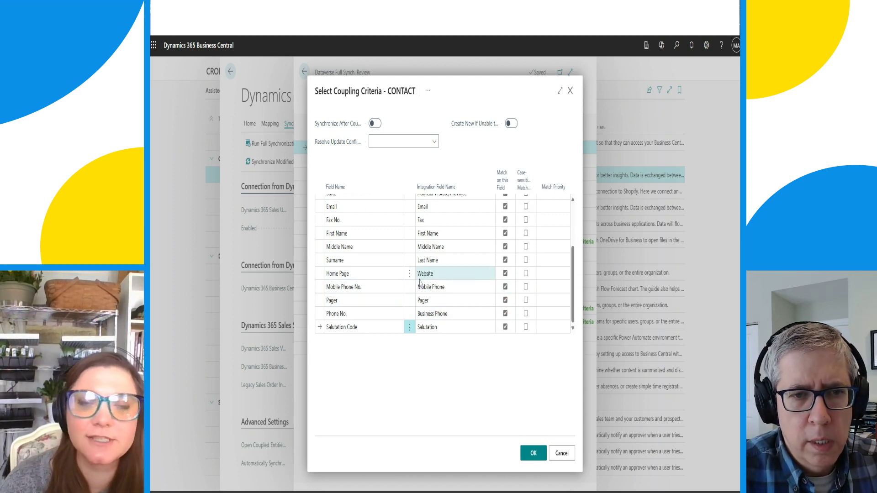
- Disable Match on this Field for the Pager field in the CONTACT coupling criteria
{"action": "scroll", "coordinate": [497, 281], "scroll_direction": "up", "scroll_amount": 3}
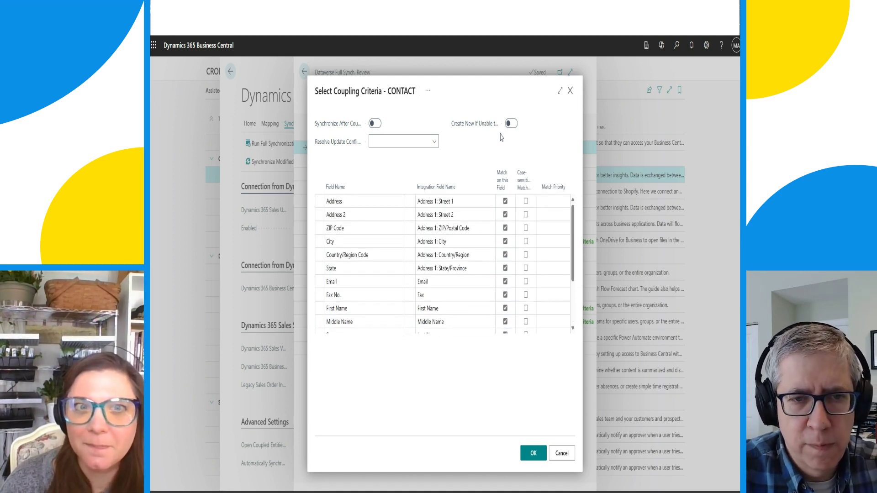
{"action": "scroll", "coordinate": [434, 279], "scroll_direction": "down", "scroll_amount": 1}
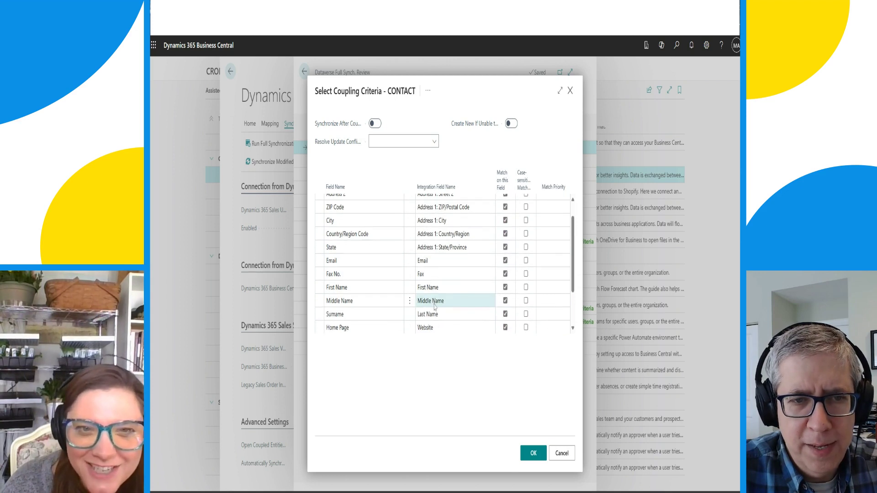
{"action": "scroll", "coordinate": [450, 278], "scroll_direction": "down", "scroll_amount": 3}
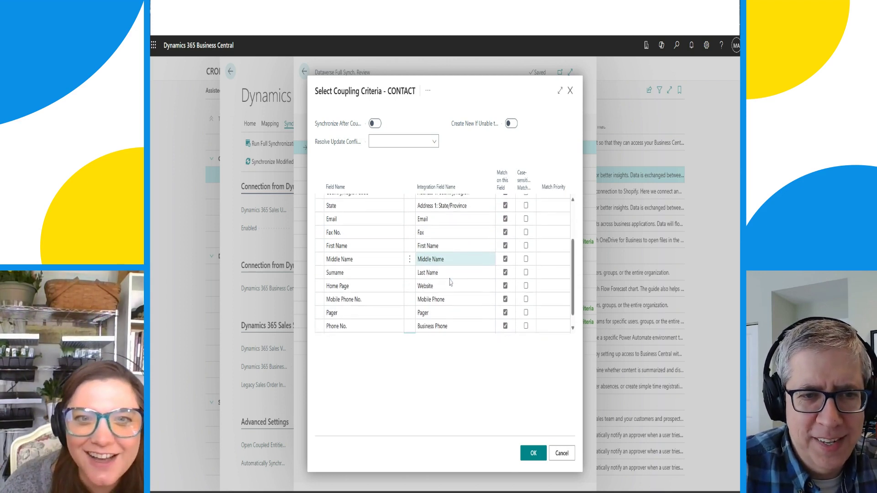
{"action": "left_click", "coordinate": [505, 300]}
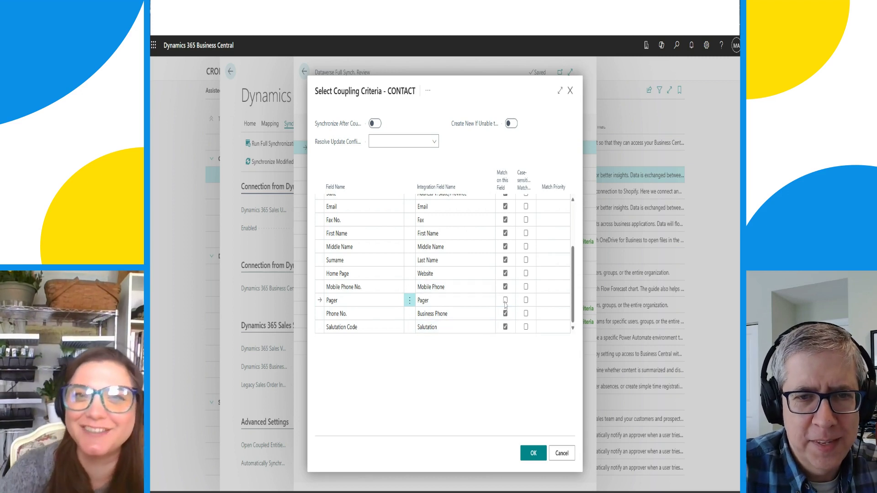
{"action": "scroll", "coordinate": [502, 274], "scroll_direction": "up", "scroll_amount": 5}
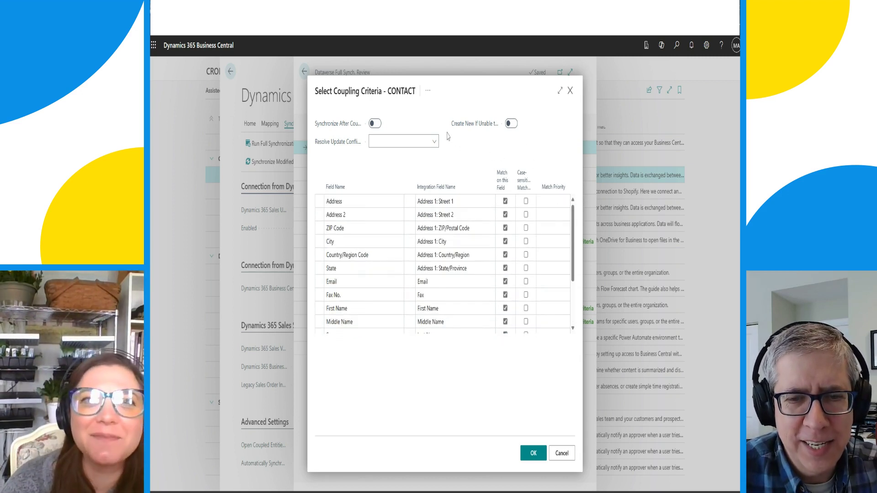
- Set the CONTACT mapping to resolve update conflicts with Send data update to integration
{"action": "scroll", "coordinate": [525, 230], "scroll_direction": "down", "scroll_amount": 1}
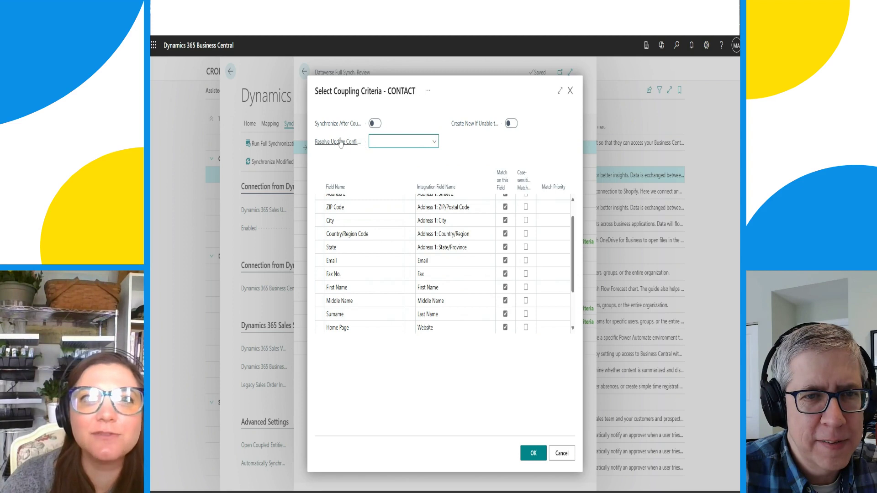
{"action": "mouse_move", "coordinate": [332, 146]}
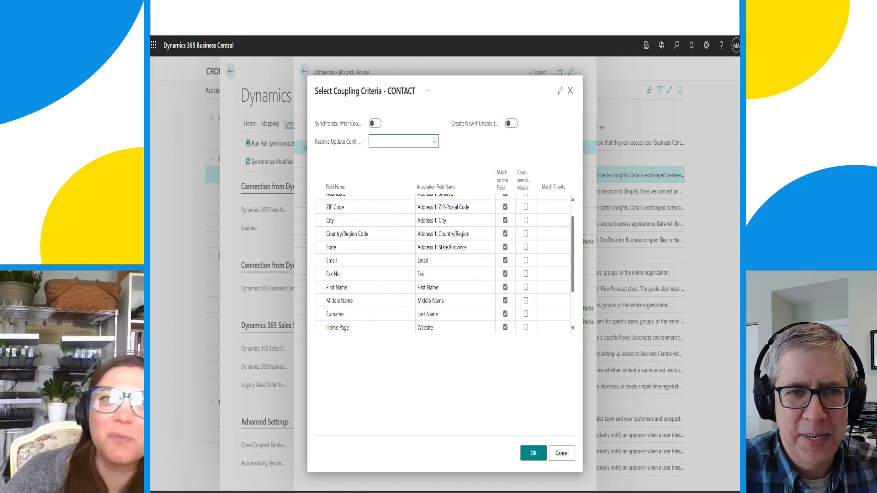
{"action": "key", "text": "Down"}
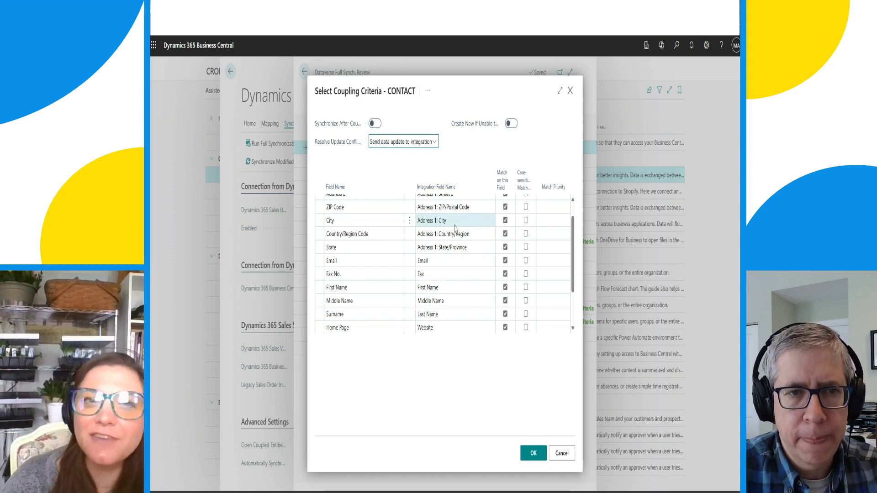
{"action": "scroll", "coordinate": [456, 237], "scroll_direction": "up", "scroll_amount": 1}
{"action": "scroll", "coordinate": [456, 206], "scroll_direction": "down", "scroll_amount": 1}
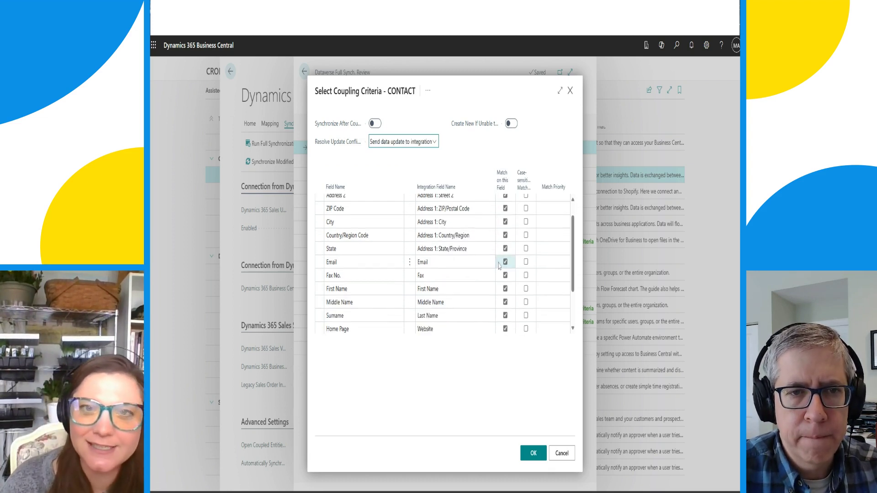
{"action": "scroll", "coordinate": [457, 206], "scroll_direction": "up", "scroll_amount": 1}
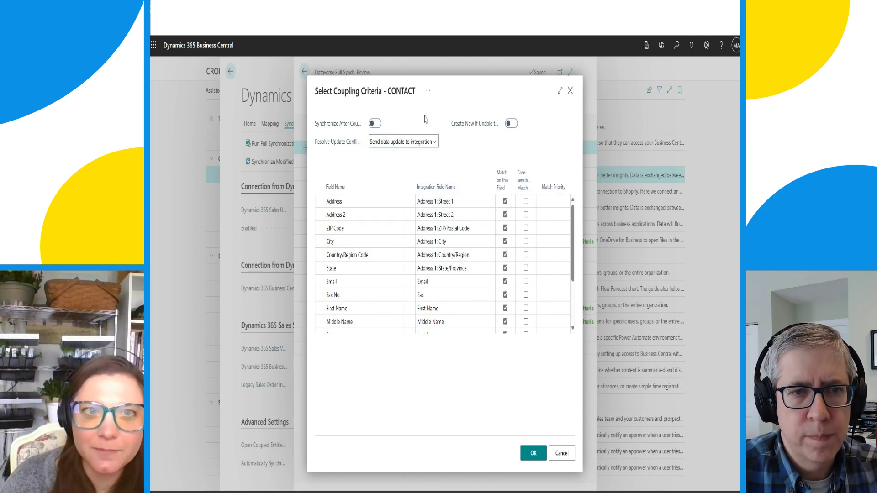
- Enable Synchronize After Coupling and Create New If Unable to Find a Match for CONTACT, and accept its coupling criteria
{"action": "left_click", "coordinate": [375, 123]}
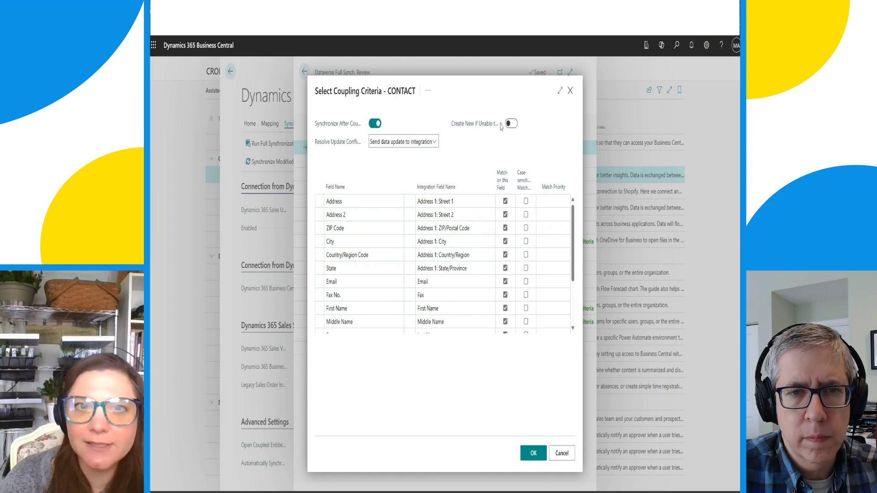
{"action": "scroll", "coordinate": [461, 222], "scroll_direction": "down", "scroll_amount": 2}
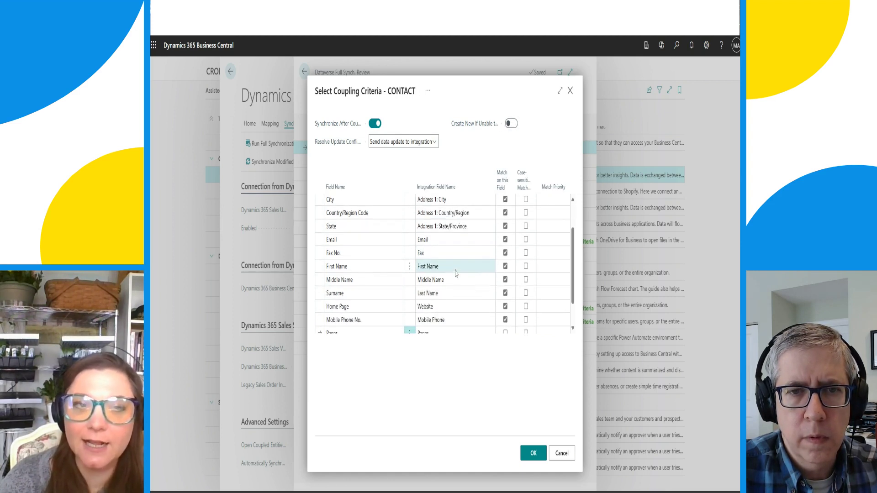
{"action": "scroll", "coordinate": [461, 222], "scroll_direction": "up", "scroll_amount": 2}
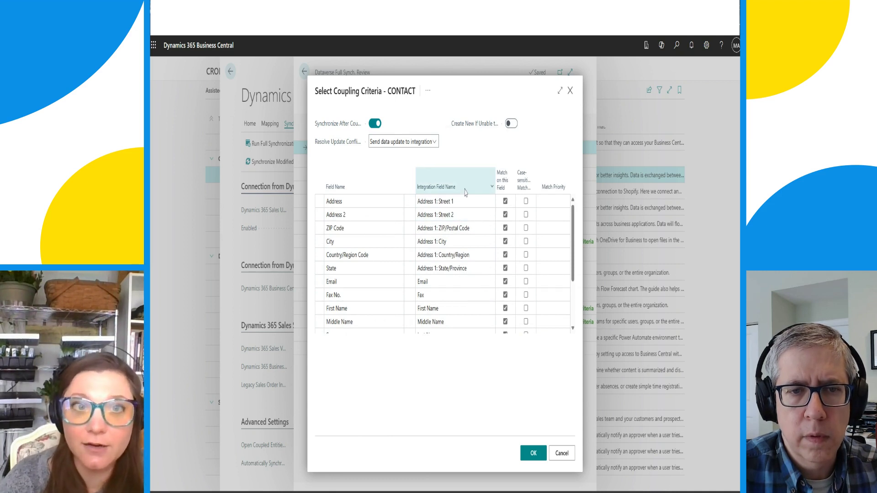
{"action": "left_click", "coordinate": [509, 124]}
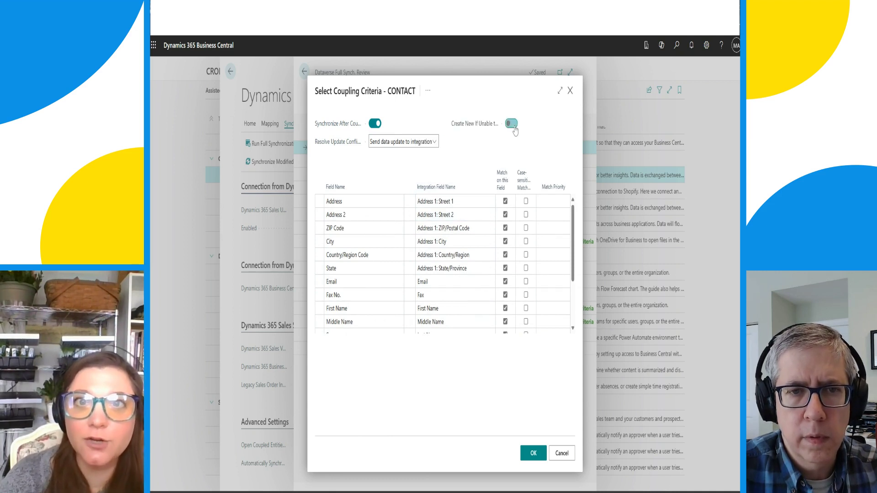
{"action": "mouse_move", "coordinate": [494, 130]}
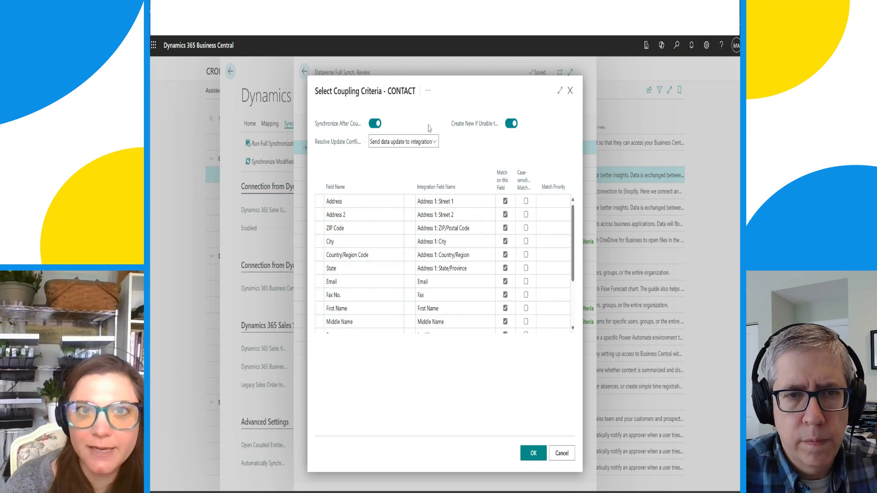
{"action": "left_click", "coordinate": [533, 453]}
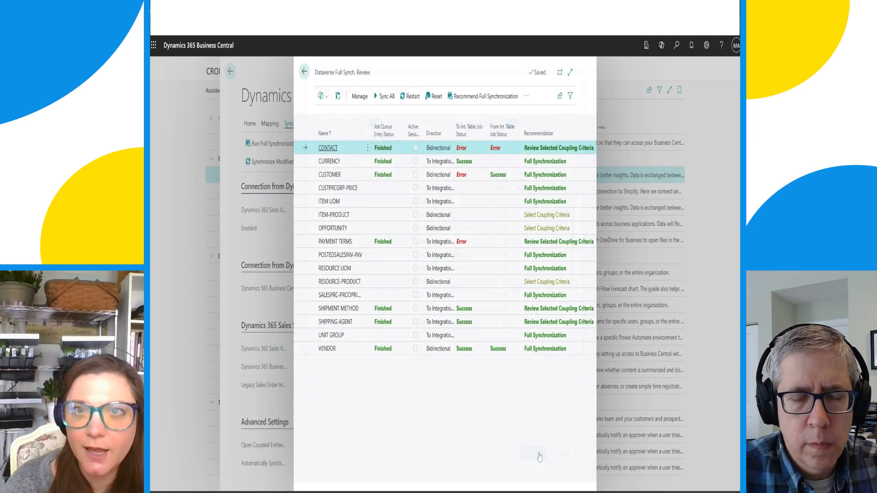
- Open the ITEM-PRODUCT coupling criteria and enable Match on this Field for every field, from No. through Quantity on Hand
{"action": "left_click", "coordinate": [553, 215]}
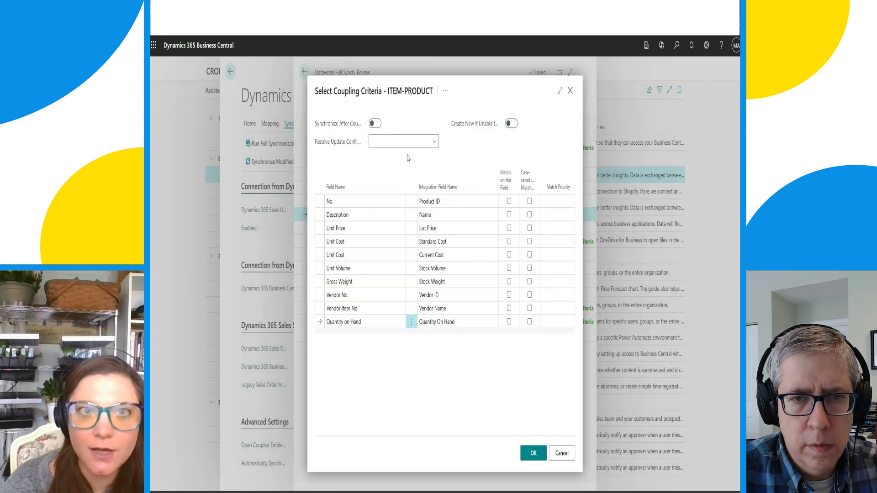
{"action": "left_click", "coordinate": [509, 201]}
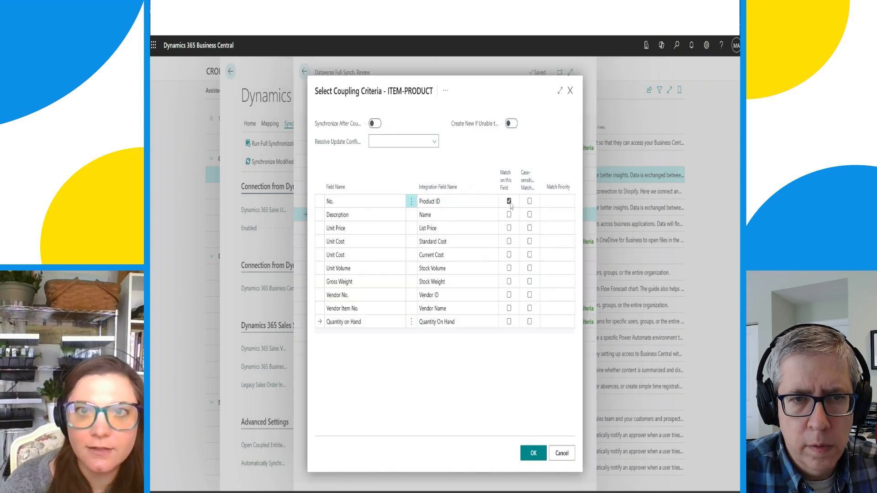
{"action": "left_click", "coordinate": [509, 214]}
{"action": "left_click", "coordinate": [508, 228]}
{"action": "left_click", "coordinate": [509, 241]}
{"action": "left_click", "coordinate": [509, 255]}
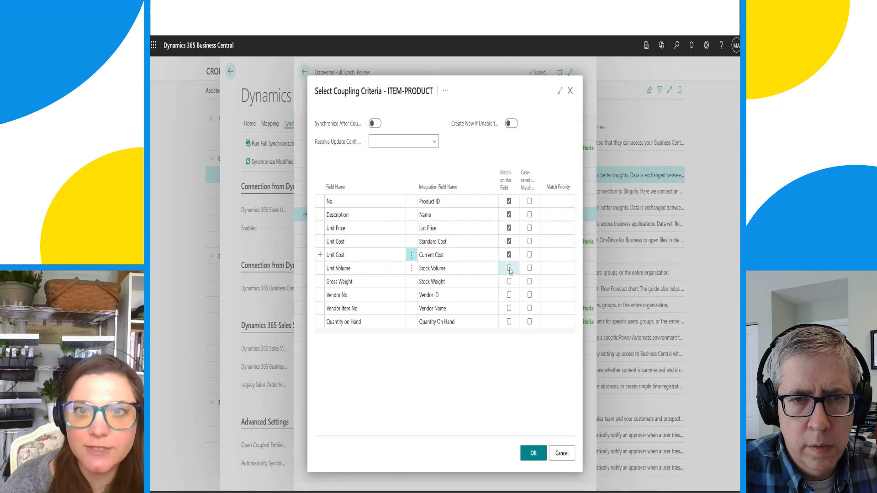
{"action": "left_click", "coordinate": [508, 268]}
{"action": "left_click", "coordinate": [509, 282]}
{"action": "left_click", "coordinate": [509, 295]}
{"action": "left_click", "coordinate": [509, 307]}
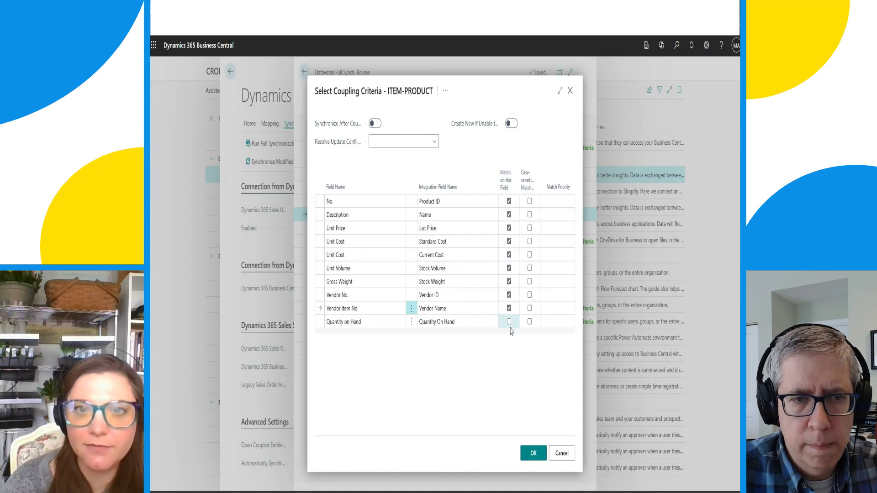
{"action": "left_click", "coordinate": [509, 321]}
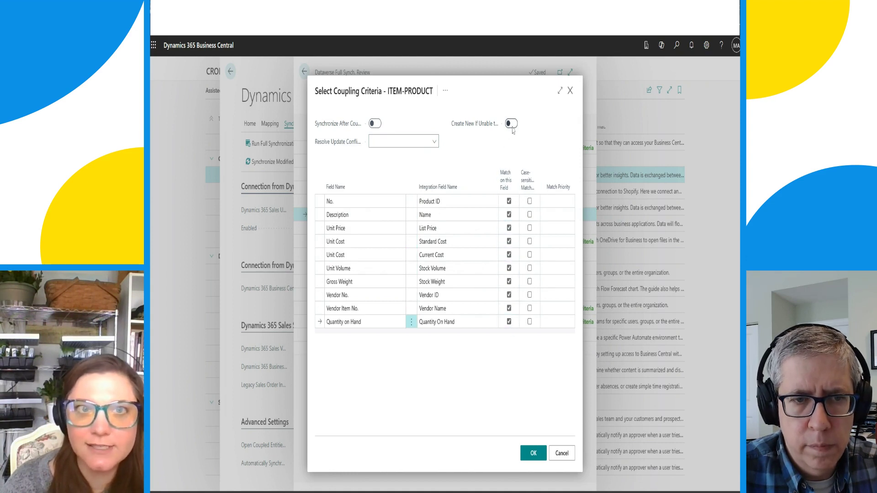
- For ITEM-PRODUCT, enable synchronizing after coupling and creating unmatched records, resolve conflicts with Send data update to integration, and accept the criteria
{"action": "left_click", "coordinate": [375, 124]}
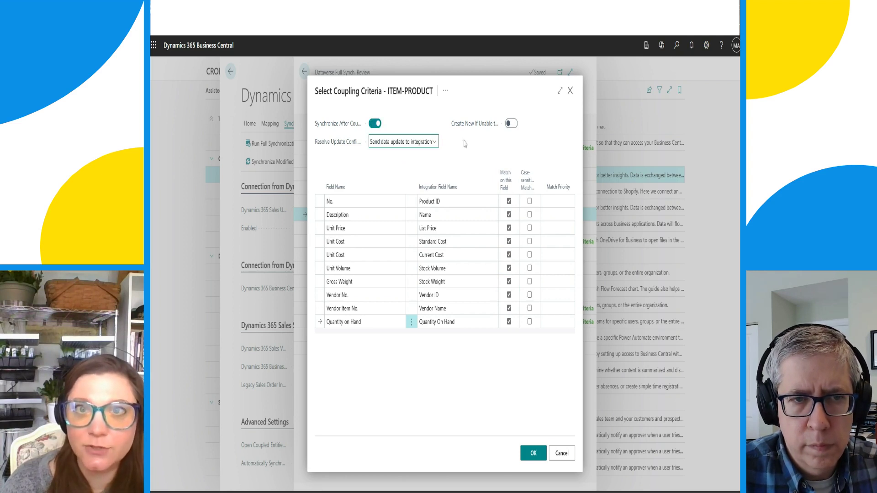
{"action": "left_click", "coordinate": [511, 124]}
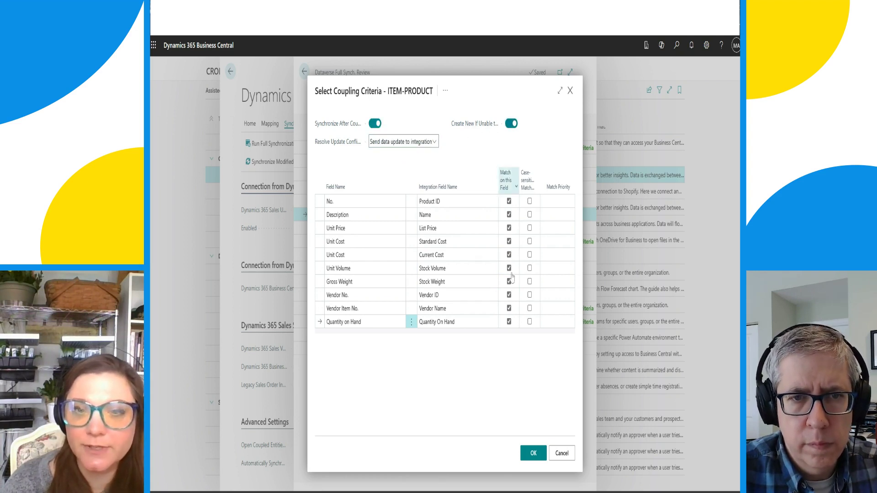
{"action": "left_click", "coordinate": [533, 453]}
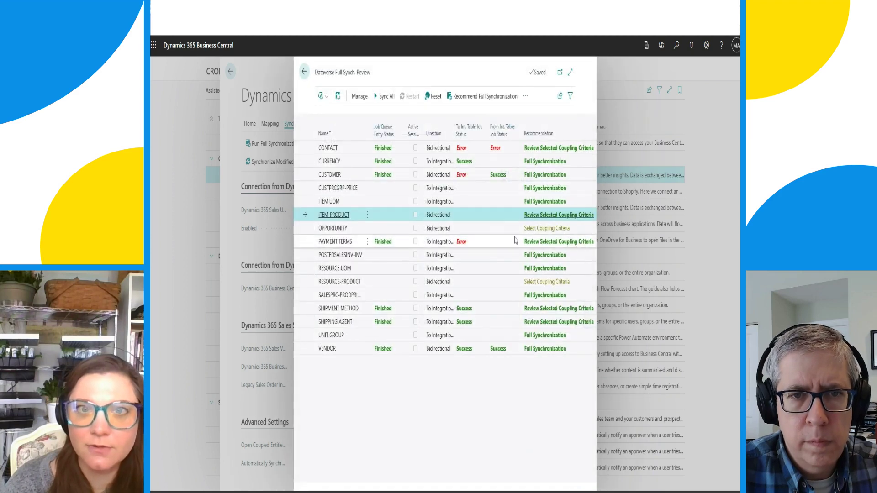
- Open the OPPORTUNITY coupling criteria and enable Match on this Field for all fields, from Description through Calcd. Current Value ($)
{"action": "left_click", "coordinate": [540, 228]}
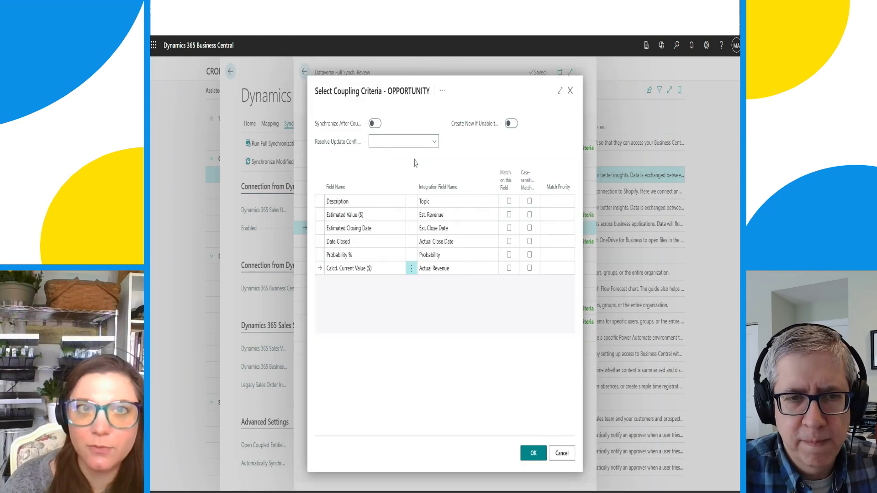
{"action": "left_click", "coordinate": [509, 201]}
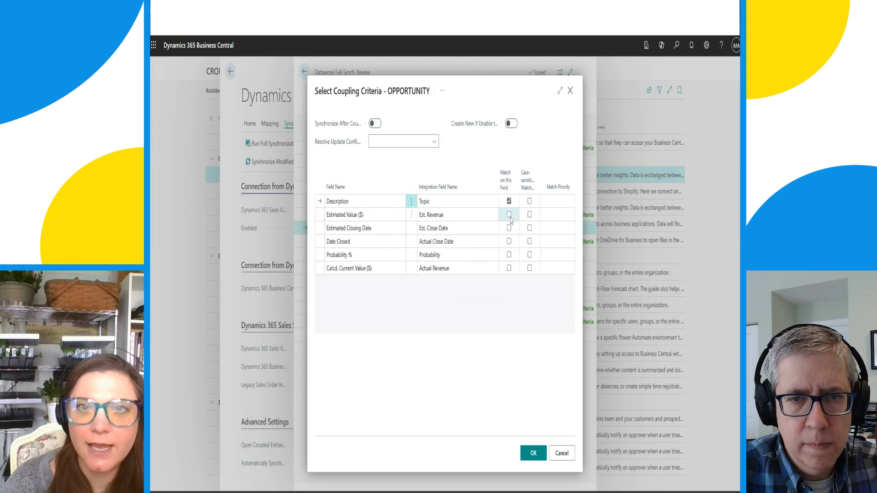
{"action": "left_click", "coordinate": [509, 215]}
{"action": "left_click", "coordinate": [509, 228]}
{"action": "left_click", "coordinate": [509, 242]}
{"action": "left_click", "coordinate": [509, 254]}
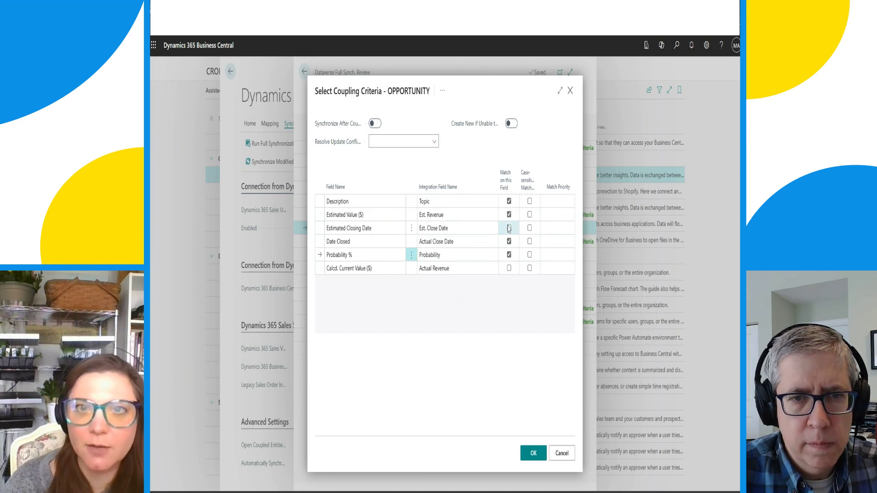
{"action": "left_click", "coordinate": [508, 228]}
{"action": "left_click", "coordinate": [508, 268]}
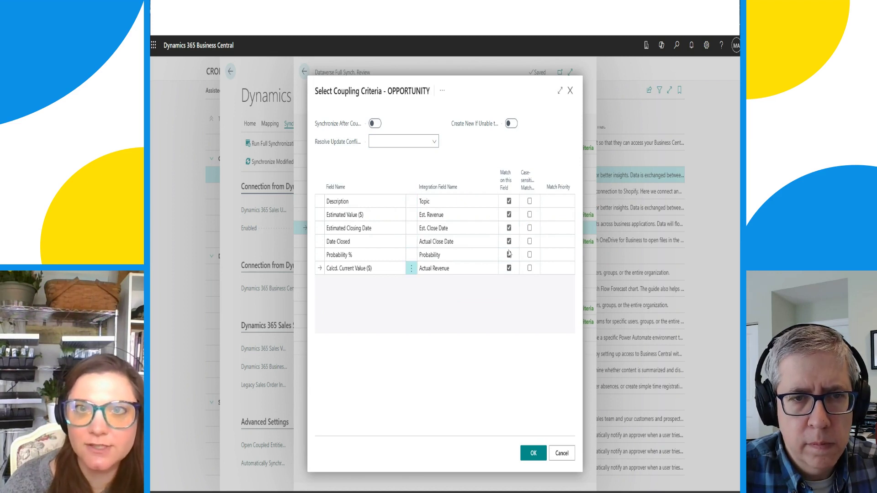
- For OPPORTUNITY, enable creating unmatched records and synchronizing after coupling, resolve conflicts with Send data update to integration, and accept the criteria
{"action": "left_click", "coordinate": [511, 124]}
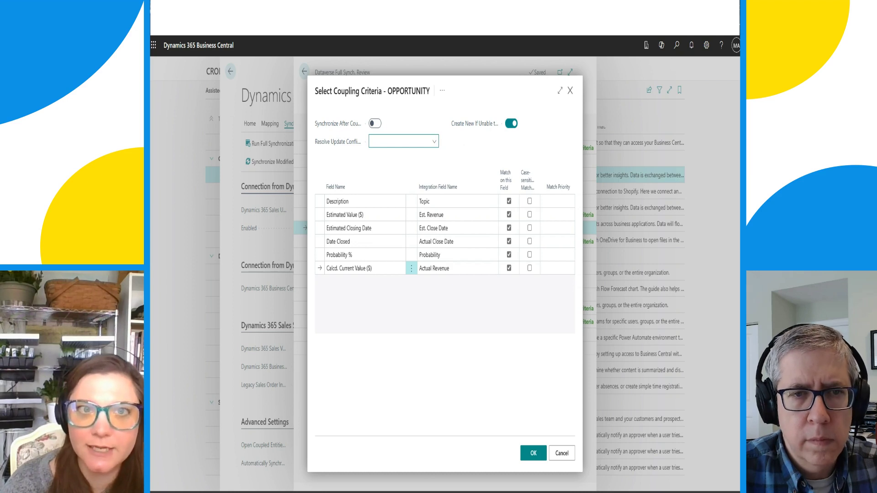
{"action": "left_click", "coordinate": [389, 147]}
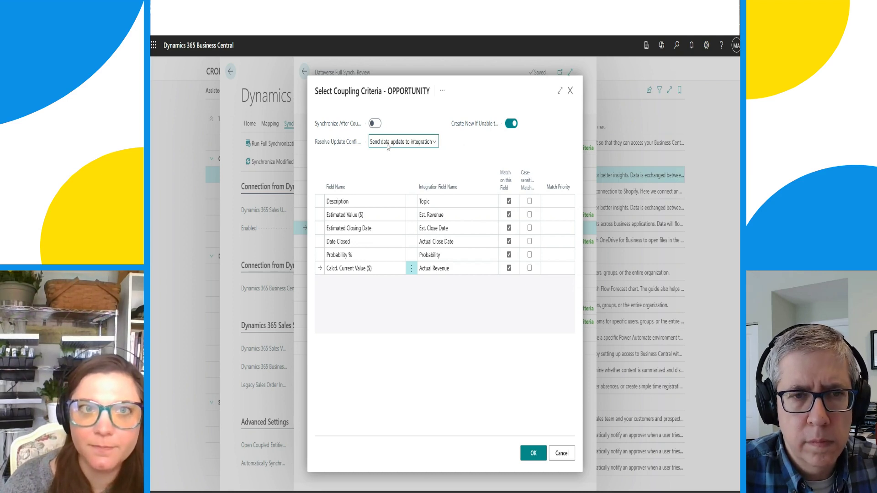
{"action": "left_click", "coordinate": [375, 123]}
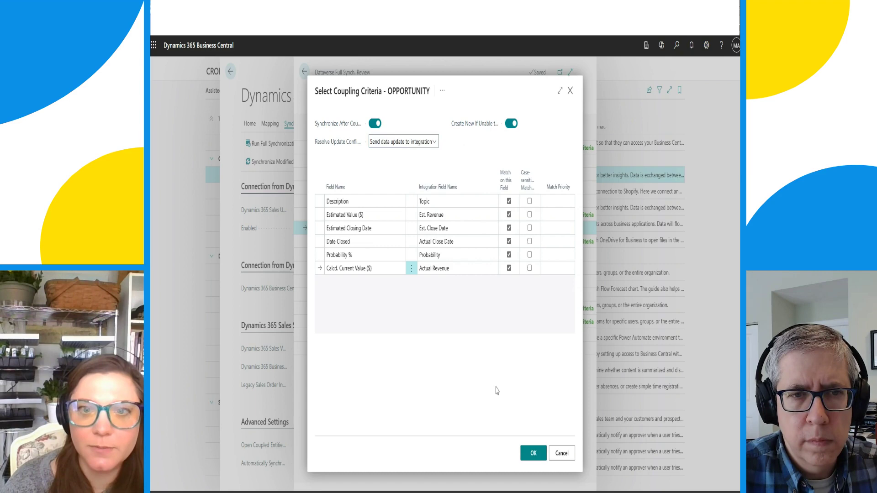
{"action": "left_click", "coordinate": [533, 453]}
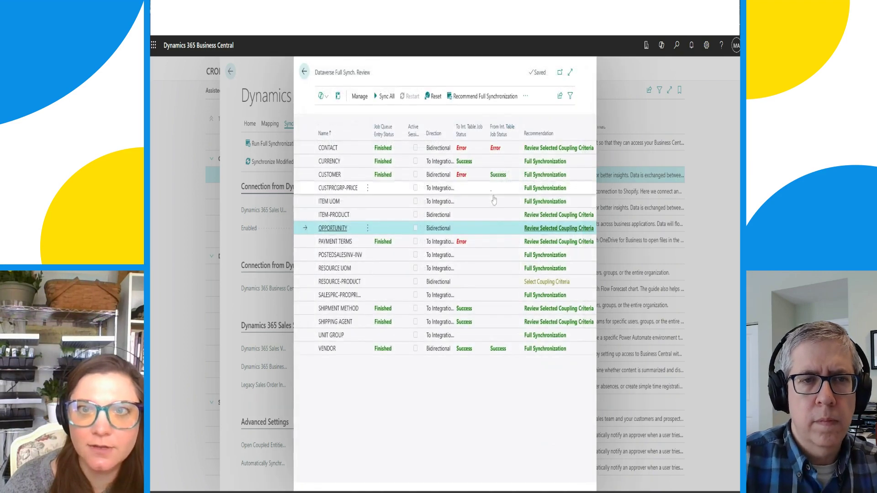
- Open the RESOURCE-PRODUCT coupling criteria, enable synchronizing after coupling and creating unmatched records, and resolve conflicts with Send data update to integration
{"action": "left_click", "coordinate": [546, 281]}
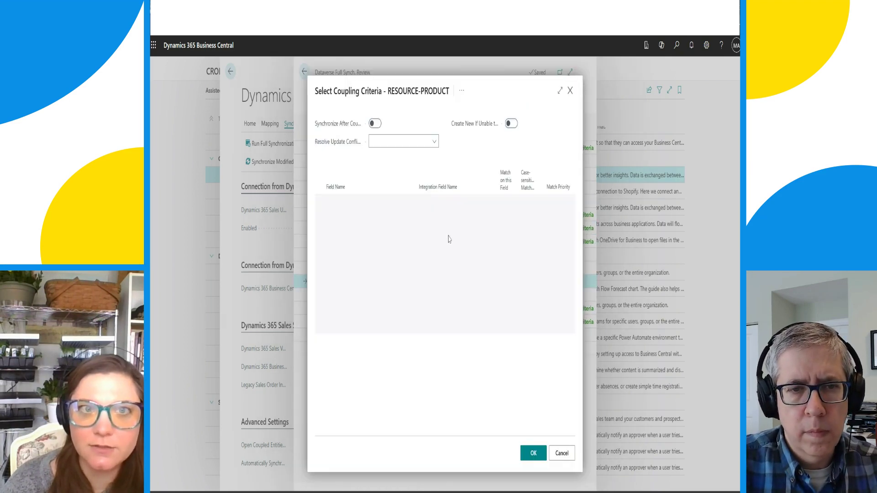
{"action": "left_click", "coordinate": [375, 124]}
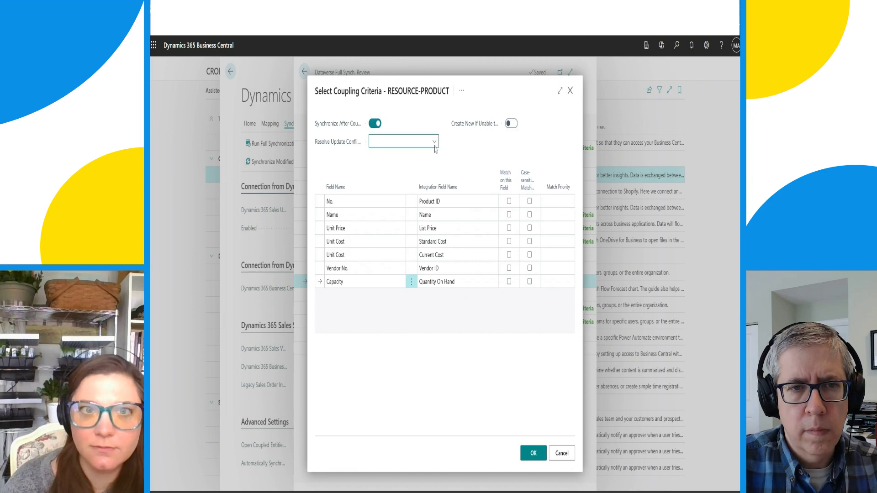
{"action": "left_click", "coordinate": [510, 124]}
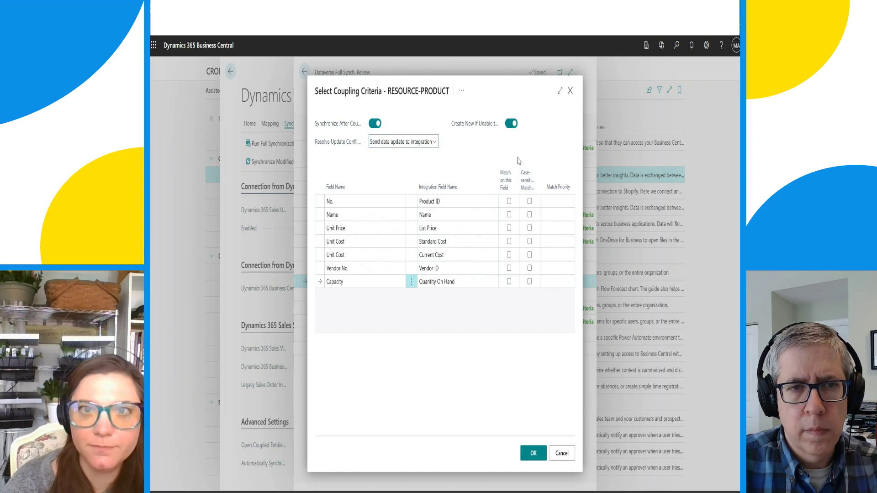
- For RESOURCE-PRODUCT, match on No. and Name, resolve conflicts with Send data update to integration, and enable synchronizing after coupling
{"action": "left_click", "coordinate": [509, 200]}
{"action": "left_click", "coordinate": [509, 214]}
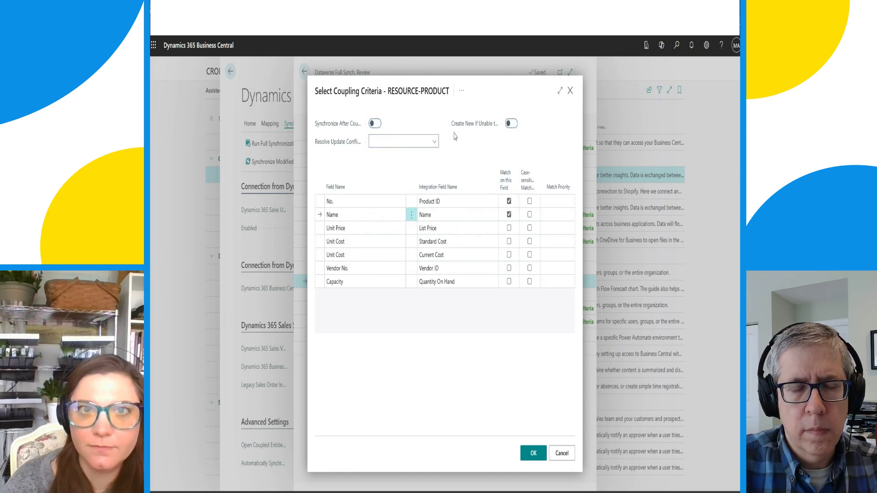
{"action": "left_click", "coordinate": [435, 143]}
{"action": "left_click", "coordinate": [423, 160]}
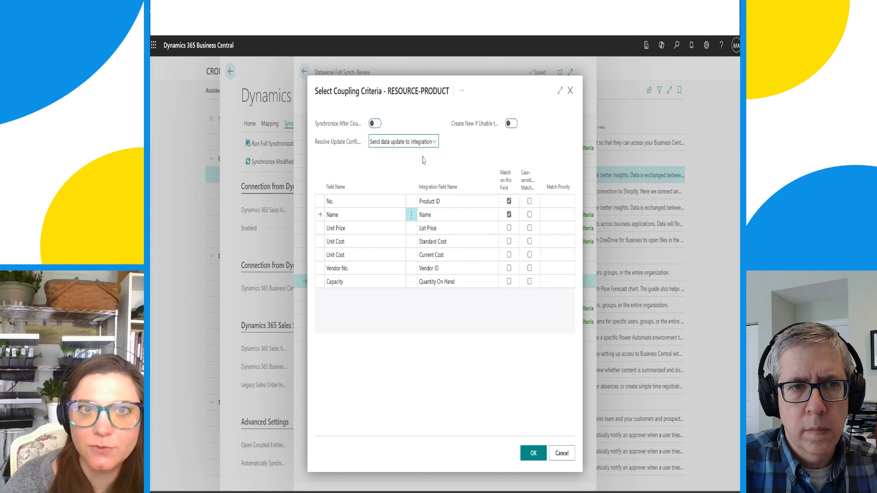
{"action": "left_click", "coordinate": [374, 124]}
- Enable Match on this Field for Unit Price, both Unit Cost rows, Vendor No. and Capacity, and accept the RESOURCE-PRODUCT criteria
{"action": "left_click", "coordinate": [509, 229]}
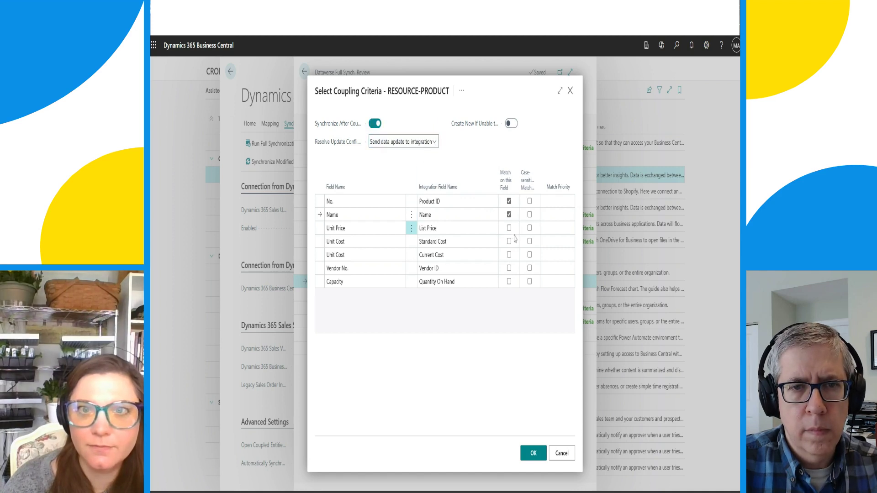
{"action": "left_click", "coordinate": [509, 241]}
{"action": "left_click", "coordinate": [509, 255]}
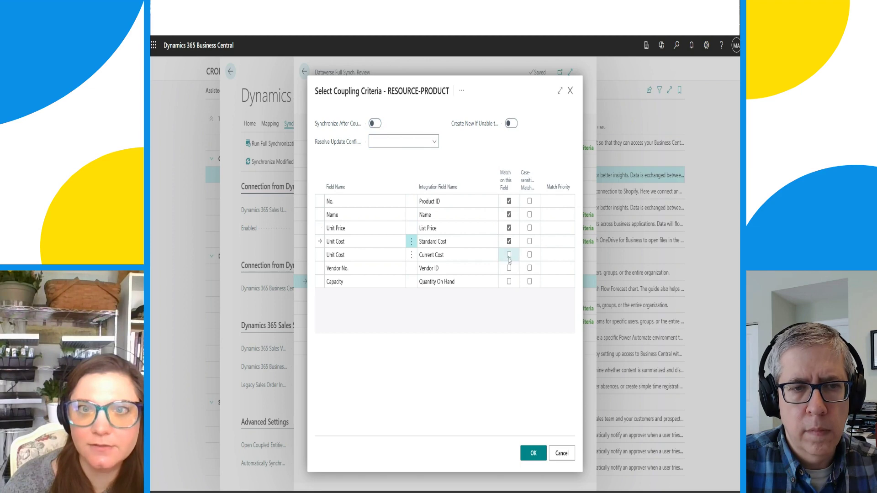
{"action": "left_click", "coordinate": [509, 268]}
{"action": "left_click", "coordinate": [509, 281]}
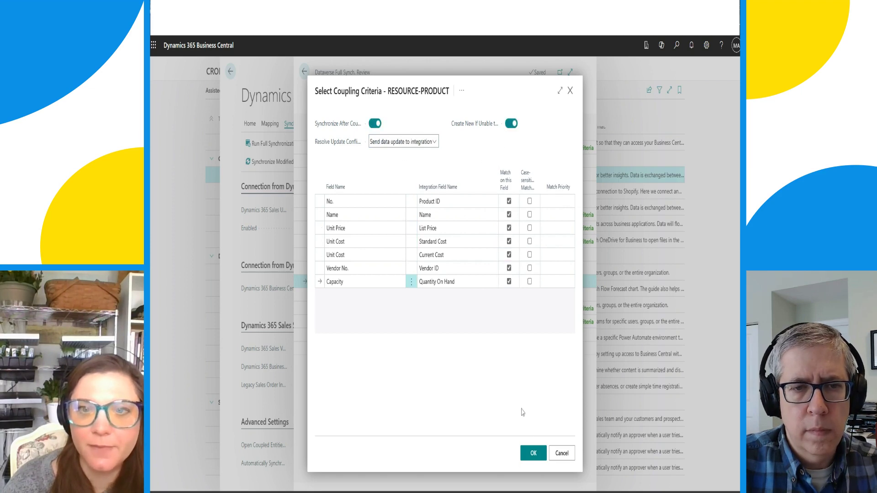
{"action": "left_click", "coordinate": [534, 455]}
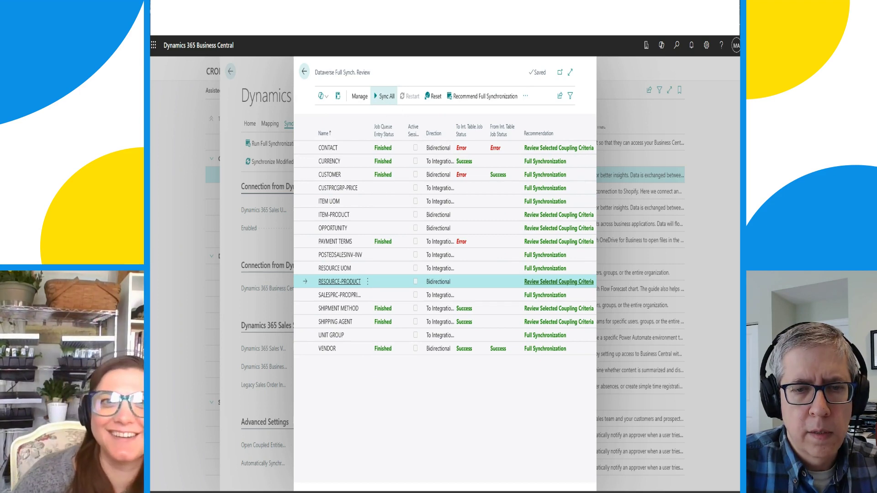
- Start full synchronization of all mappings and return to the Dynamics 365 Sales integration setup
{"action": "left_click", "coordinate": [384, 98]}
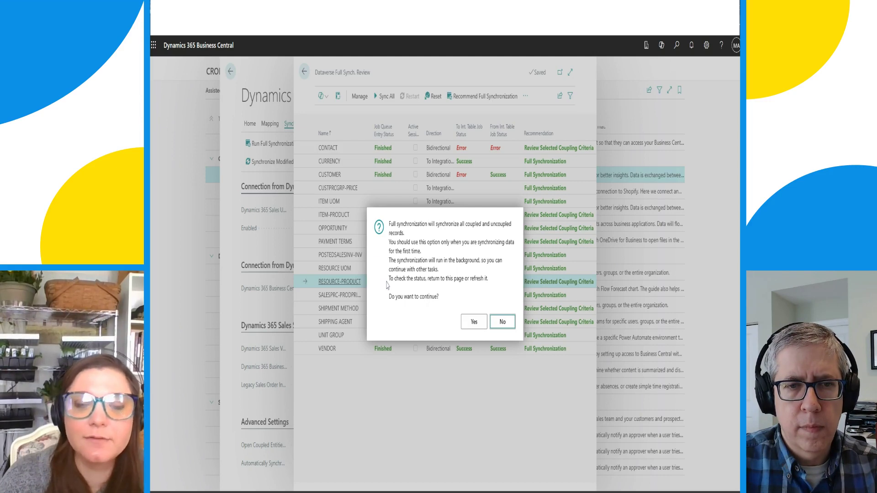
{"action": "left_click", "coordinate": [478, 323]}
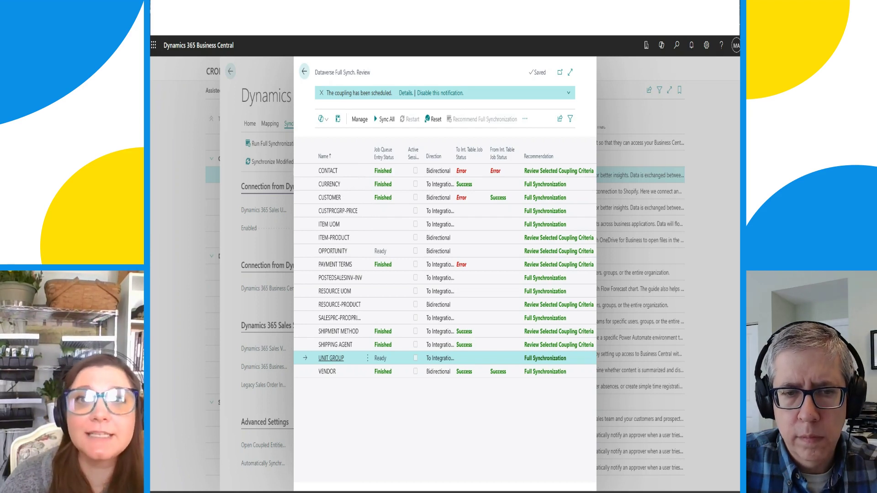
{"action": "left_click", "coordinate": [305, 72]}
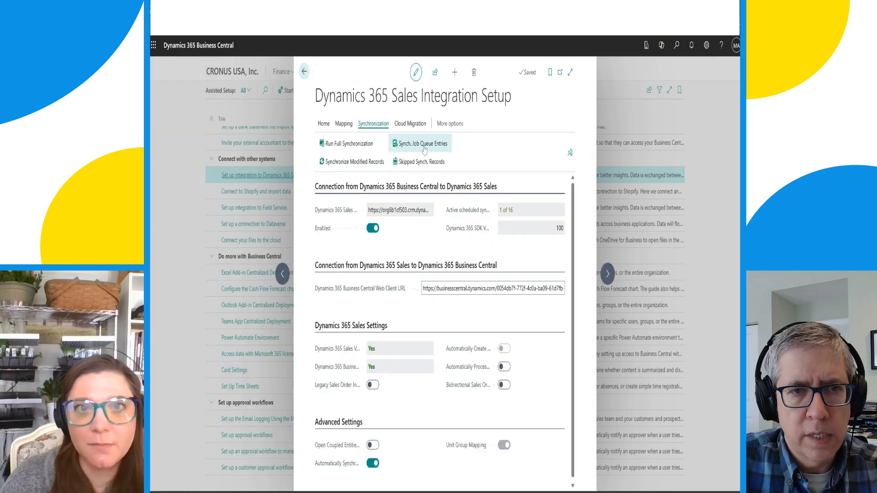
- Open the synchronization job queue entries and review their statuses, descriptions, category codes and earliest start times
{"action": "left_click", "coordinate": [444, 147]}
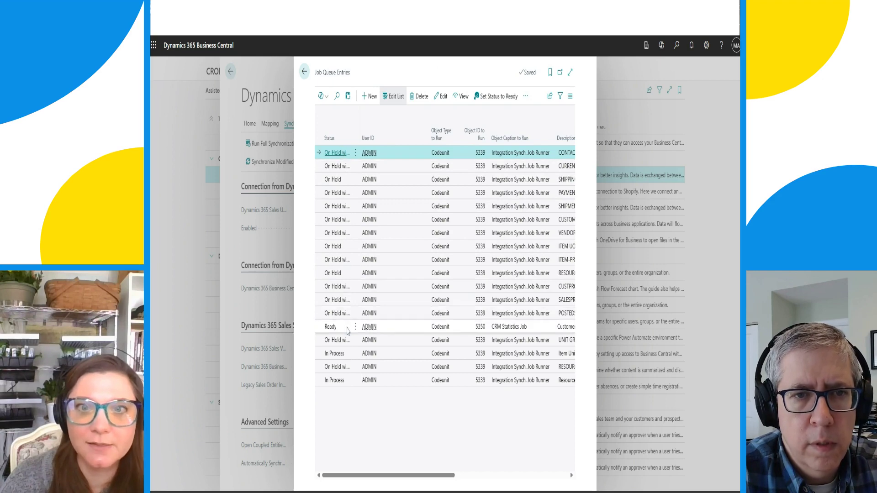
{"action": "left_click_drag", "start_coordinate": [389, 475], "coordinate": [440, 475]}
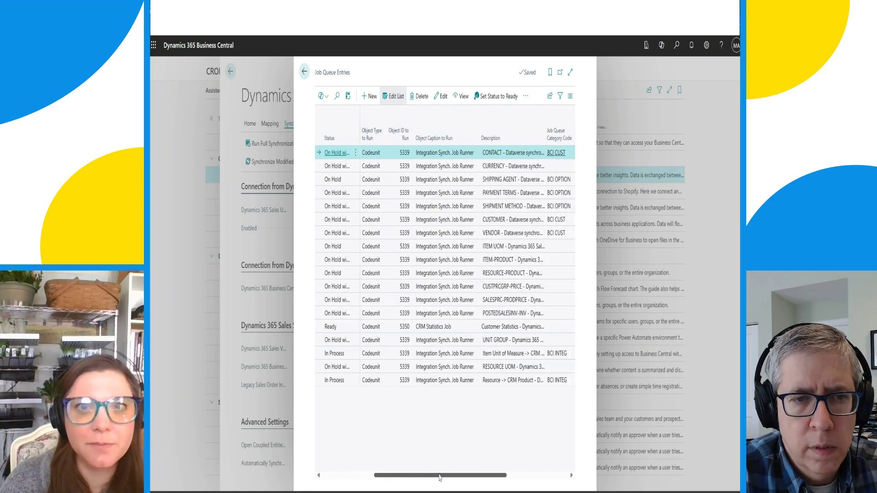
{"action": "scroll", "coordinate": [440, 477], "scroll_direction": "right", "scroll_amount": 1}
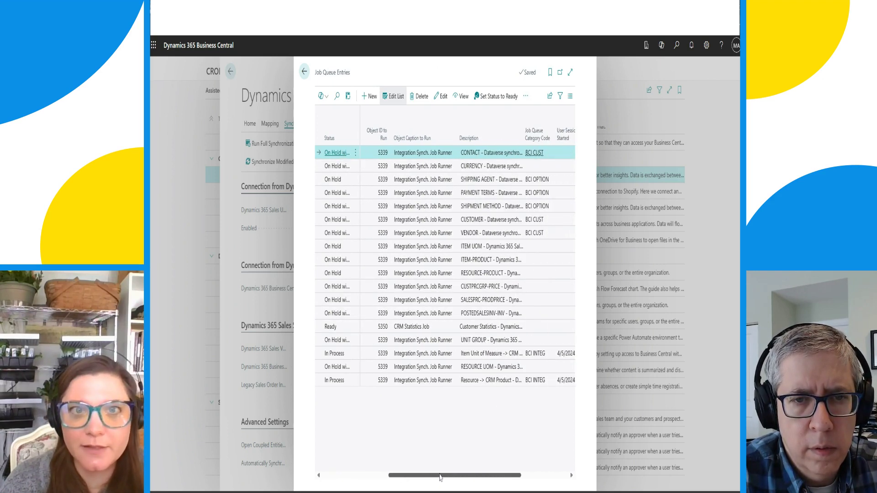
{"action": "left_click_drag", "start_coordinate": [440, 476], "coordinate": [475, 483]}
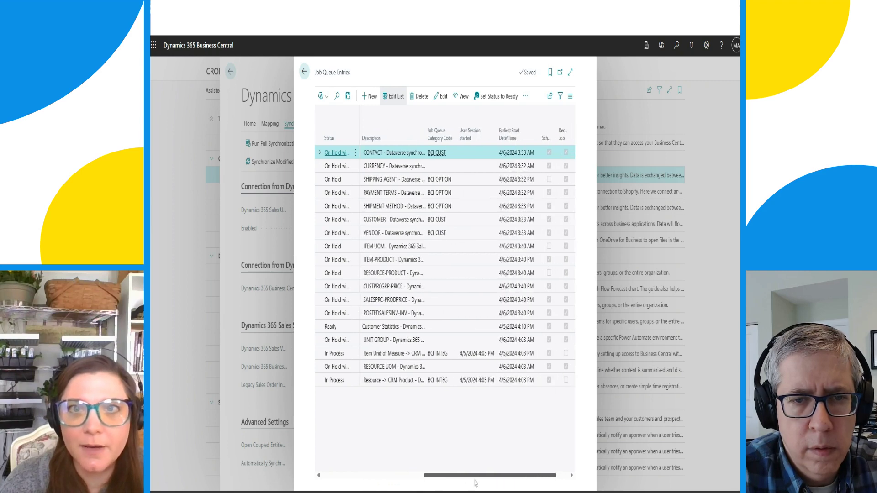
{"action": "scroll", "coordinate": [475, 483], "scroll_direction": "left", "scroll_amount": 5}
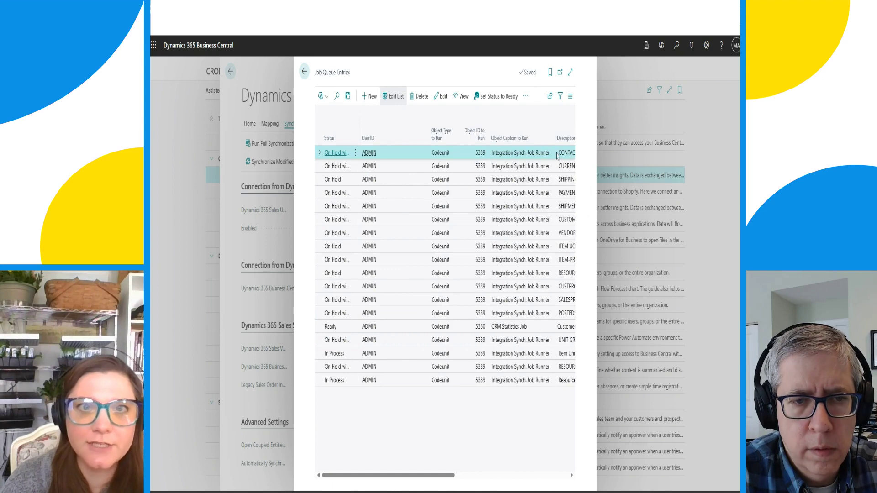
- Examine the status and recurrence settings of the CONTACT job queue entry, and return to the Dynamics 365 Sales integration setup
{"action": "left_click", "coordinate": [336, 154]}
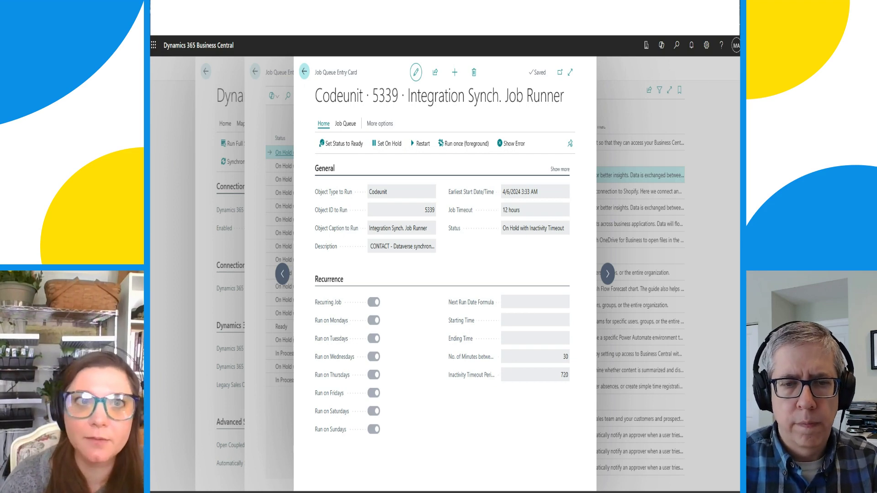
{"action": "left_click", "coordinate": [305, 72]}
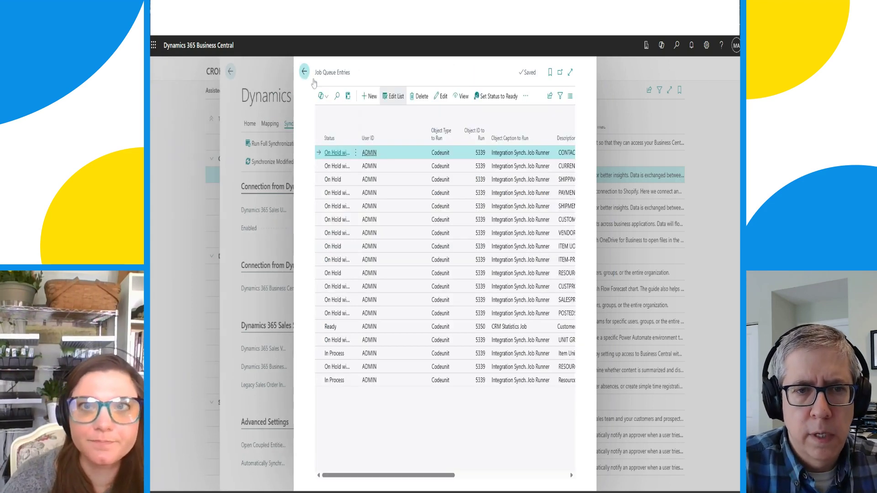
{"action": "left_click", "coordinate": [304, 71]}
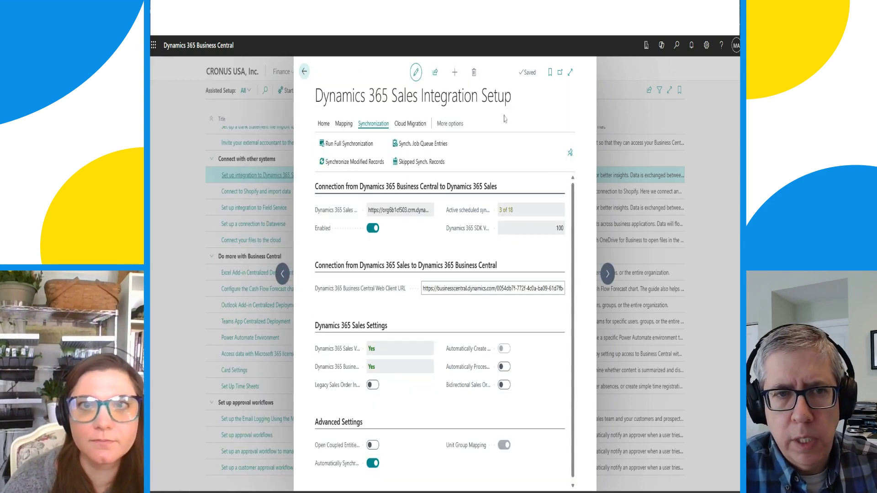